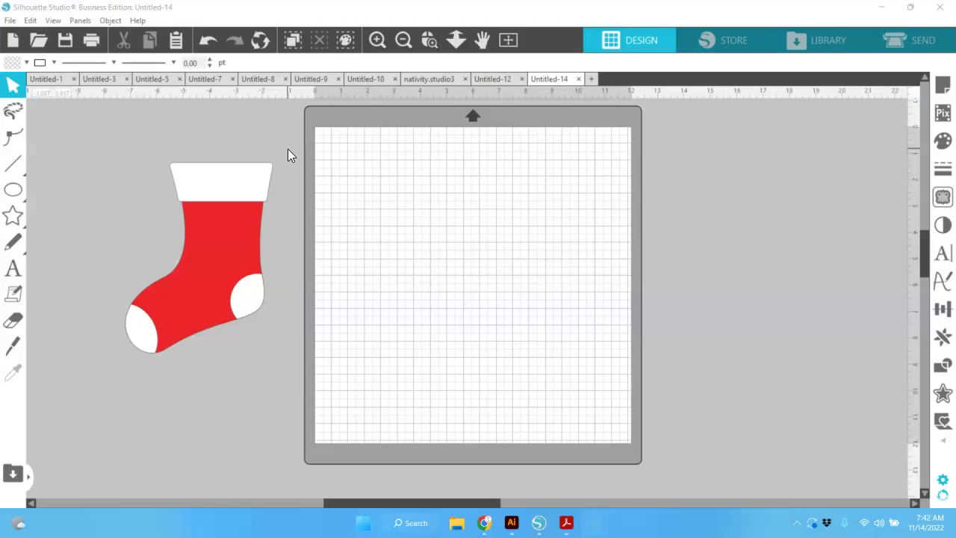
Draw a tall rectangle about 4.1 by 8 inches on the upper right of the mat.
{"action": "left_click", "coordinate": [359, 191]}
{"action": "left_click", "coordinate": [562, 296]}
{"action": "left_click", "coordinate": [41, 189]}
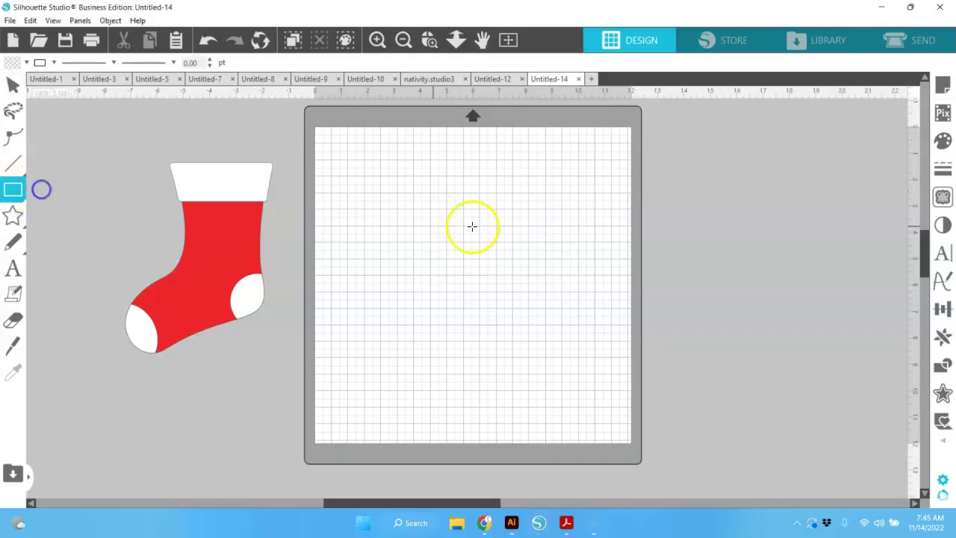
{"action": "left_click_drag", "start_coordinate": [470, 170], "coordinate": [579, 379]}
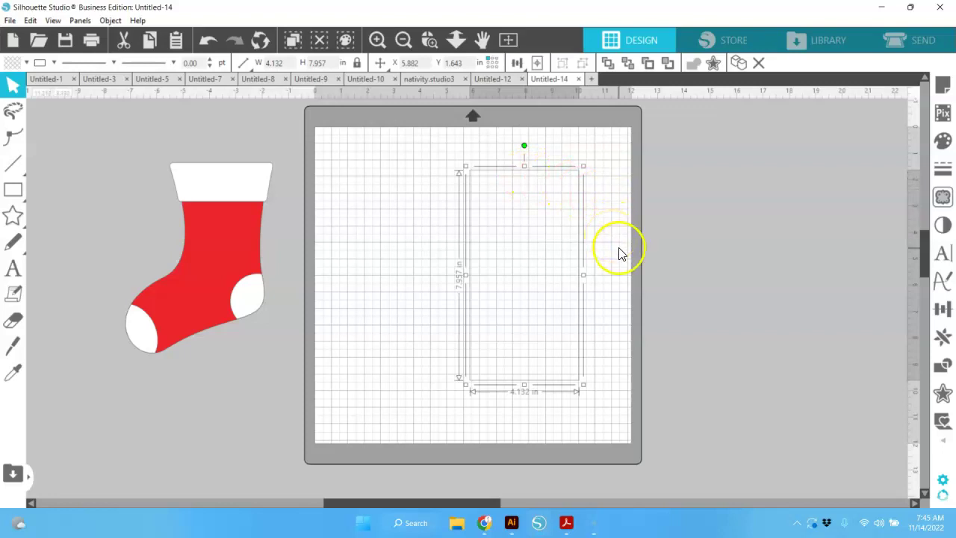
{"action": "left_click", "coordinate": [609, 278]}
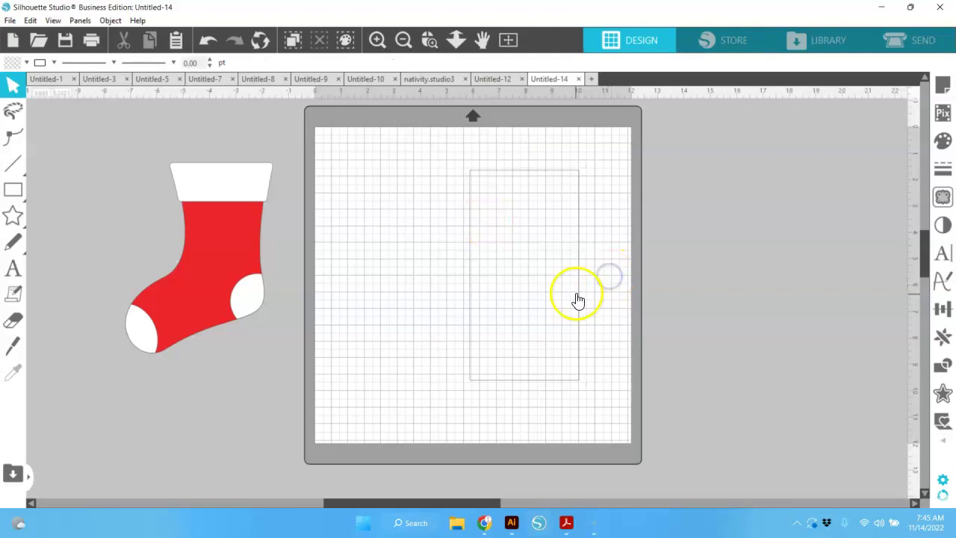
{"action": "double_click", "coordinate": [579, 292]}
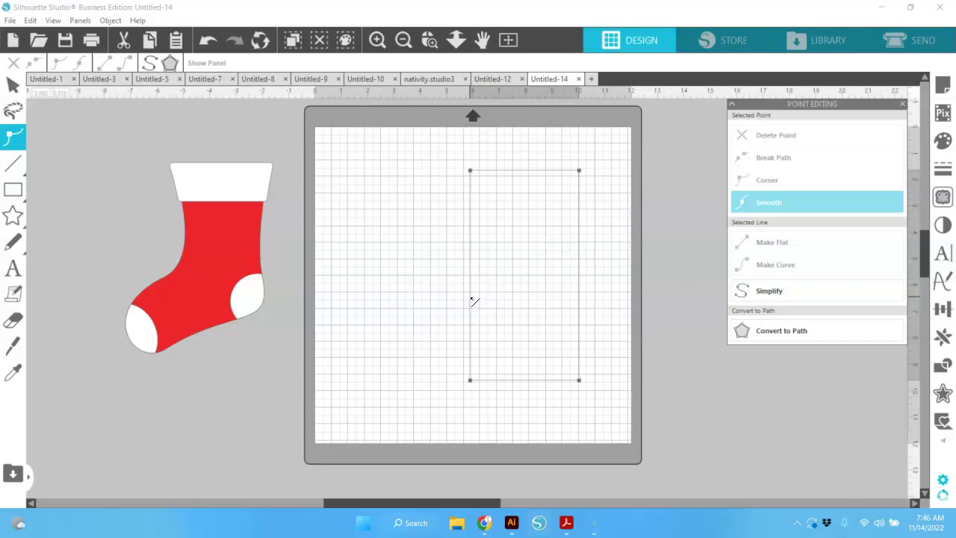
Add an extra point partway down the rectangle's left edge.
{"action": "left_click", "coordinate": [472, 300]}
{"action": "left_click", "coordinate": [470, 298]}
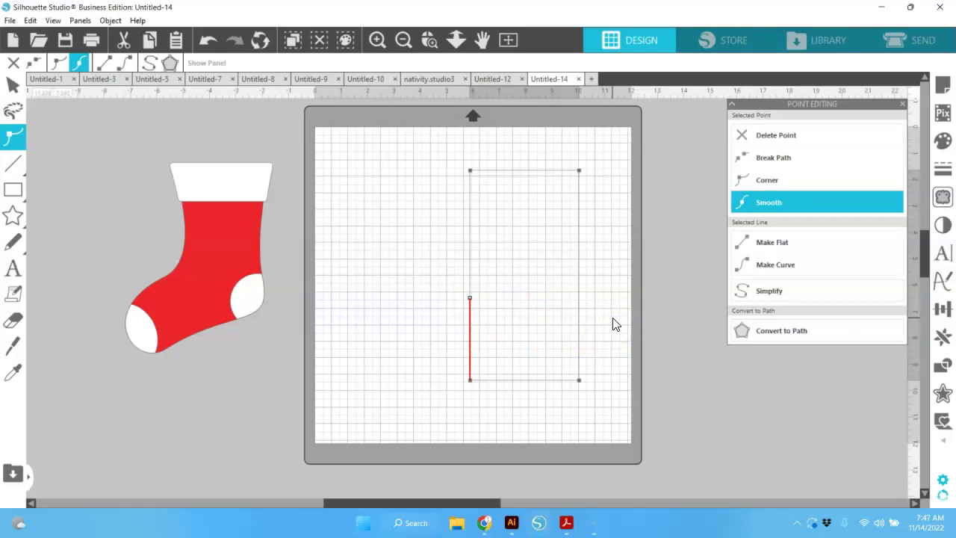
Make the lower left edge segment a curve and bow it out to the left.
{"action": "left_click", "coordinate": [568, 328]}
{"action": "left_click", "coordinate": [433, 328]}
{"action": "left_click_drag", "start_coordinate": [573, 320], "coordinate": [628, 318]}
{"action": "left_click", "coordinate": [743, 263]}
{"action": "left_click", "coordinate": [775, 266]}
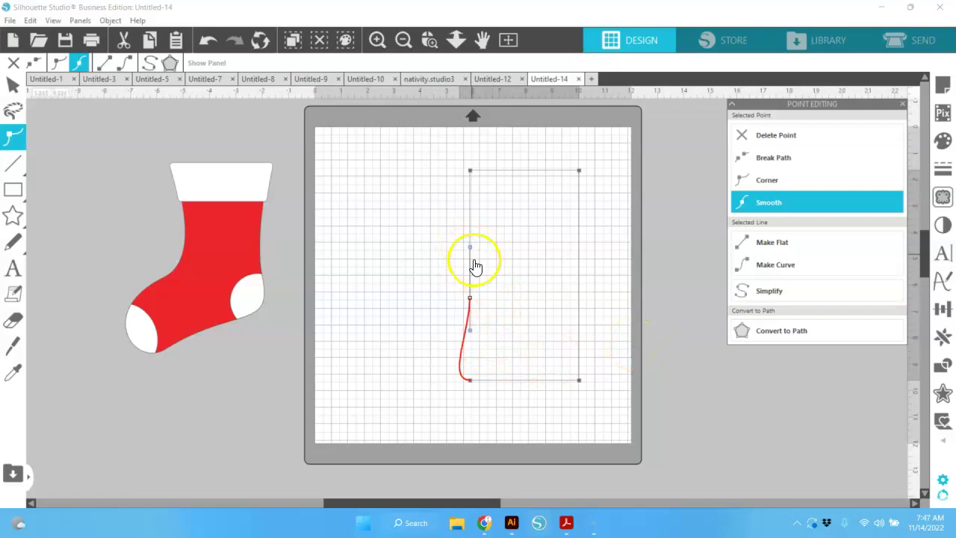
{"action": "left_click", "coordinate": [472, 332]}
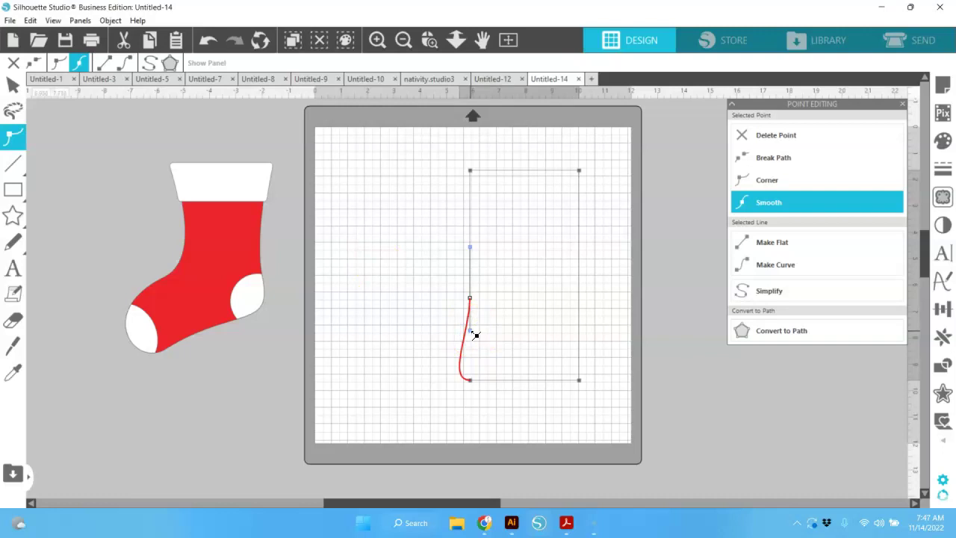
{"action": "left_click_drag", "start_coordinate": [471, 331], "coordinate": [440, 337]}
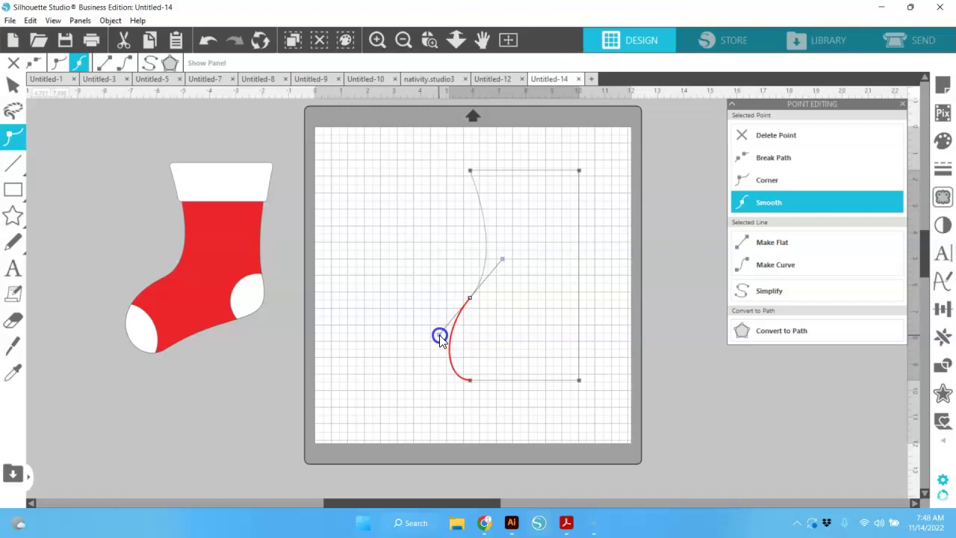
Bulge the heel curve far left and reshape the leg curve above it into an S-curve.
{"action": "left_click_drag", "start_coordinate": [440, 338], "coordinate": [367, 382]}
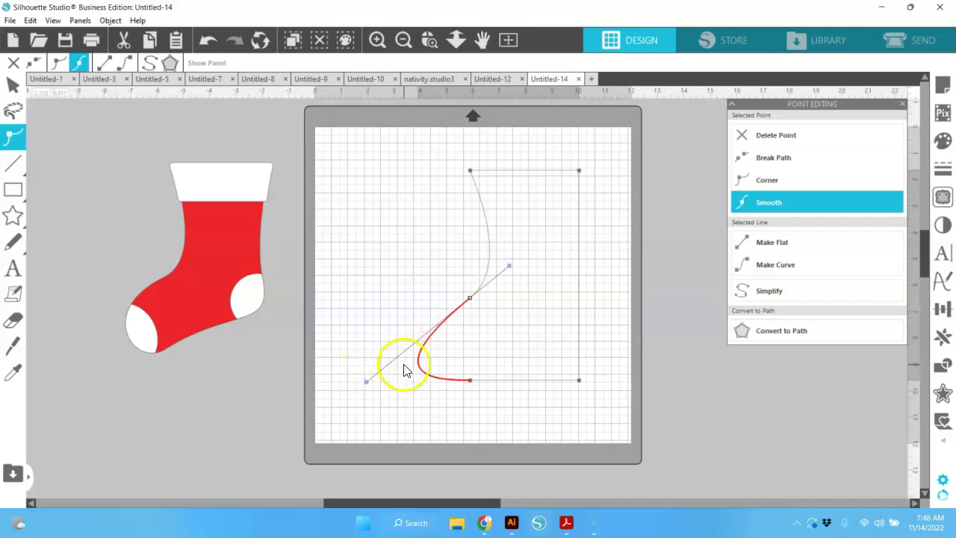
{"action": "left_click_drag", "start_coordinate": [367, 384], "coordinate": [363, 383]}
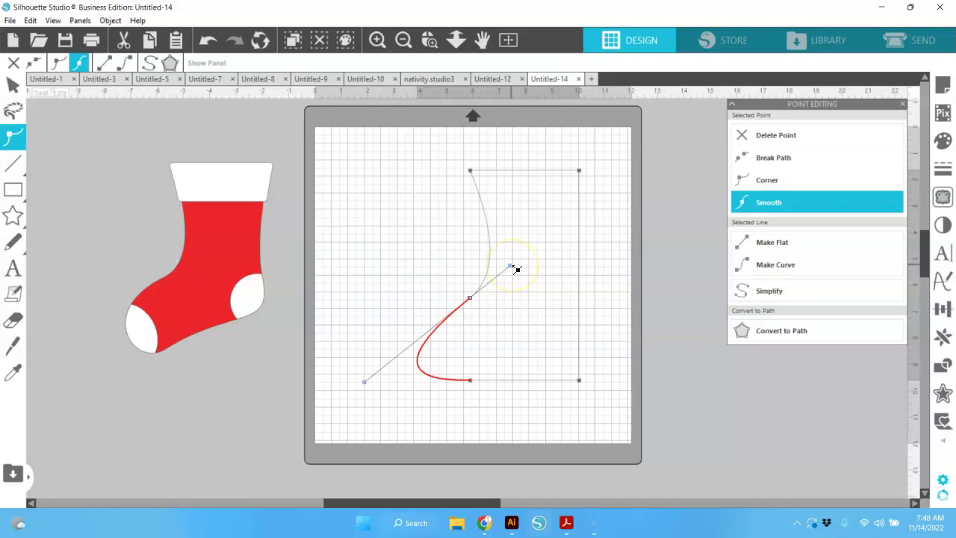
{"action": "left_click_drag", "start_coordinate": [512, 268], "coordinate": [489, 281]}
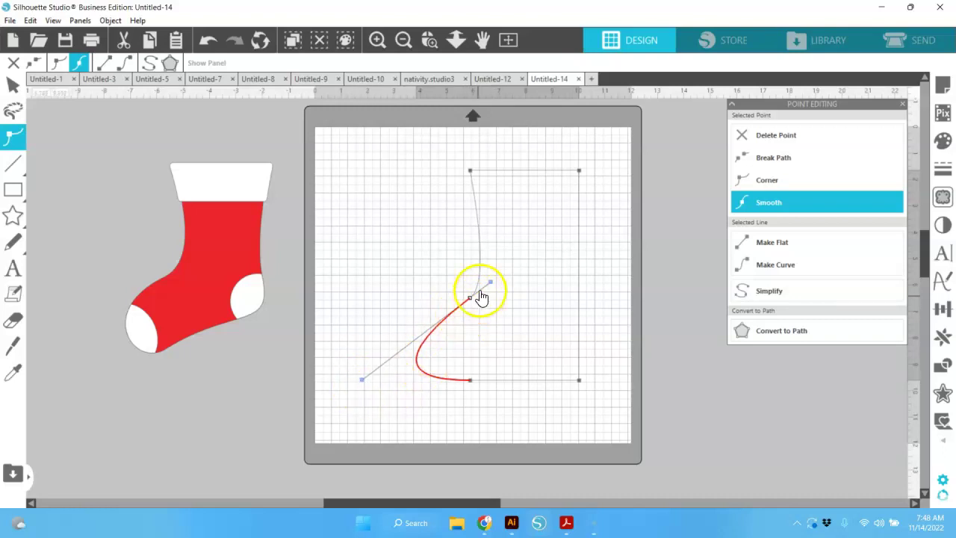
{"action": "left_click", "coordinate": [579, 380]}
{"action": "left_click", "coordinate": [595, 186]}
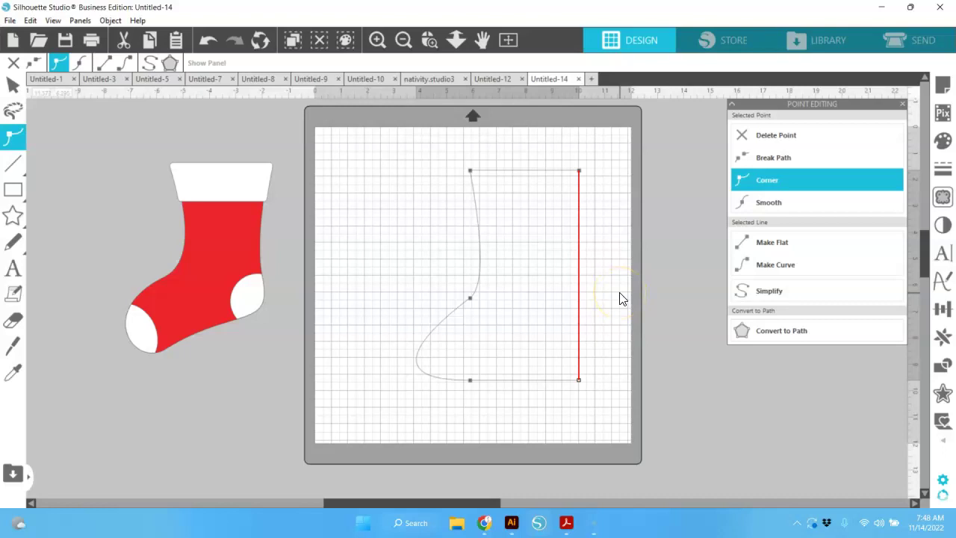
Raise the bottom-right corner point and curve the bottom edge up into the sole.
{"action": "left_click_drag", "start_coordinate": [606, 382], "coordinate": [585, 385]}
{"action": "key", "text": "Up"}
{"action": "key", "text": "Up"}
{"action": "key", "text": "Up"}
{"action": "key", "text": "Up"}
{"action": "key", "text": "Up"}
{"action": "key", "text": "Up"}
{"action": "key", "text": "Up"}
{"action": "key", "text": "Up"}
{"action": "key", "text": "Up"}
{"action": "key", "text": "Up"}
{"action": "key", "text": "Up"}
{"action": "key", "text": "Up"}
{"action": "key", "text": "Up"}
{"action": "key", "text": "Up"}
{"action": "key", "text": "Up"}
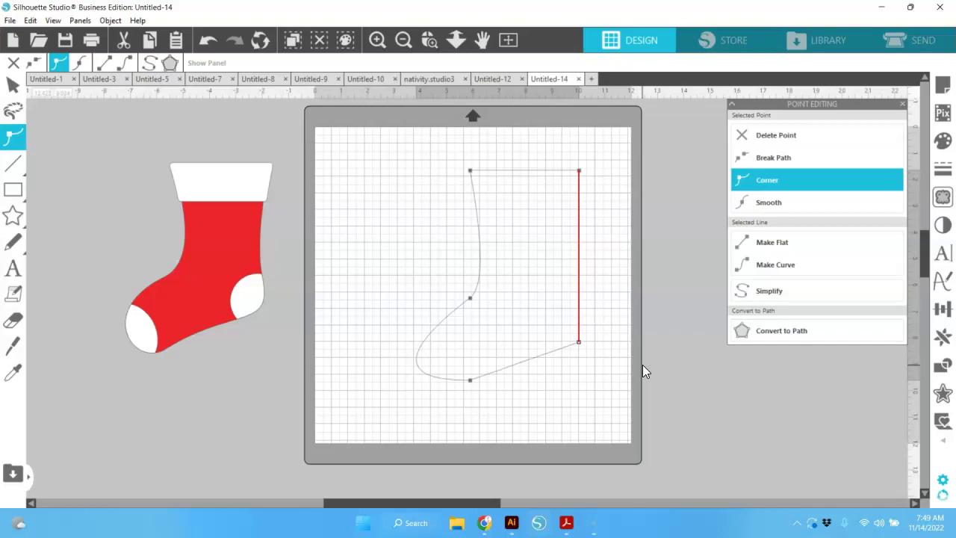
{"action": "key", "text": "Up"}
{"action": "key", "text": "Up"}
{"action": "left_click_drag", "start_coordinate": [581, 340], "coordinate": [579, 320]}
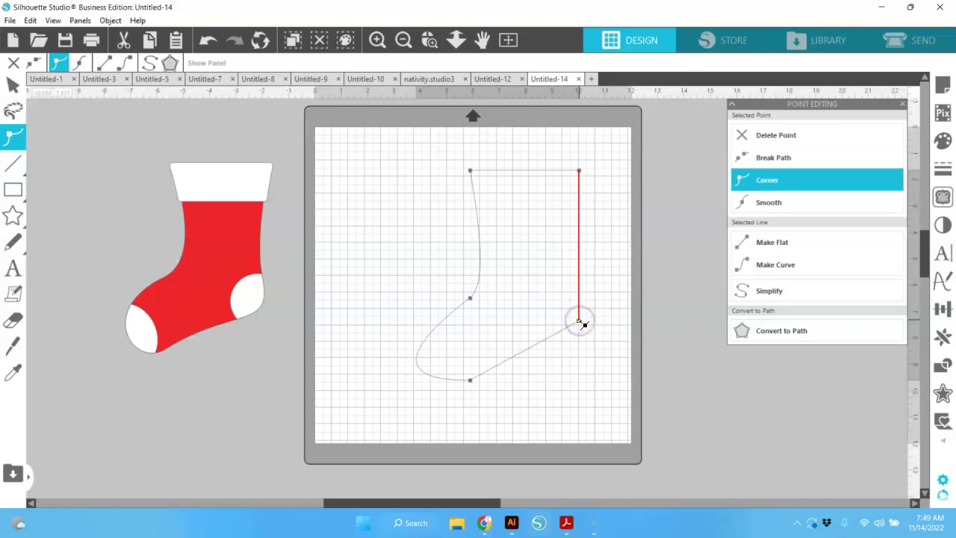
{"action": "left_click", "coordinate": [472, 382]}
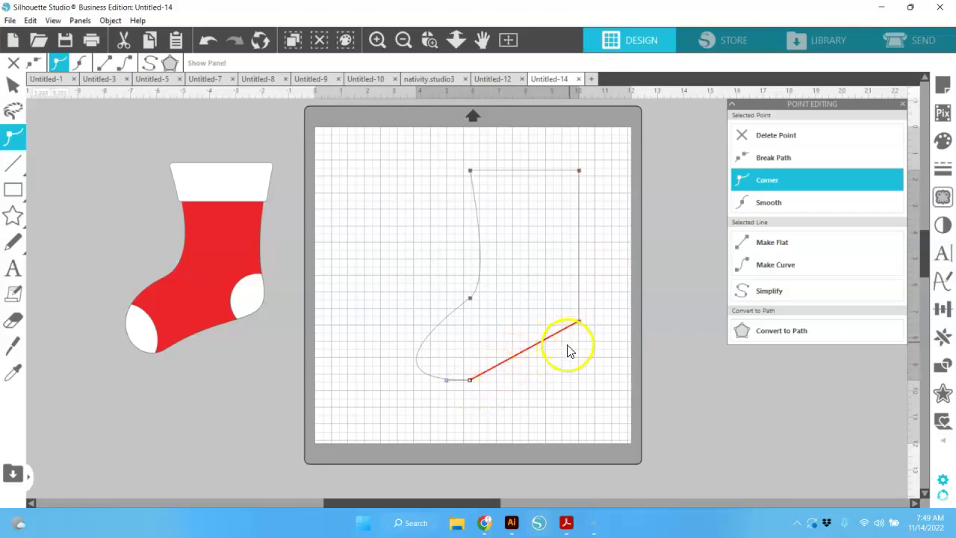
{"action": "left_click", "coordinate": [793, 264]}
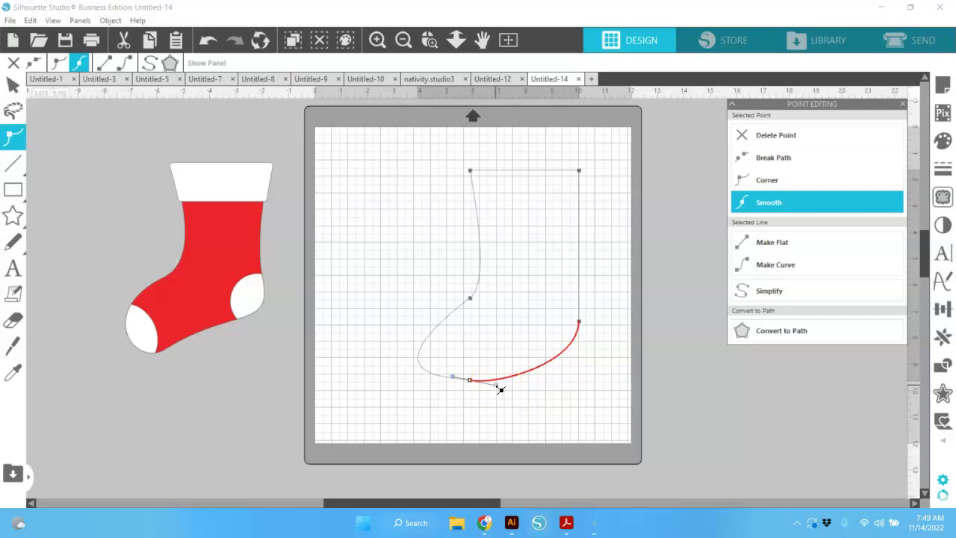
Reshape the sole curve toward the toe and nudge the toe point upward.
{"action": "left_click", "coordinate": [496, 387]}
{"action": "left_click_drag", "start_coordinate": [496, 385], "coordinate": [542, 340]}
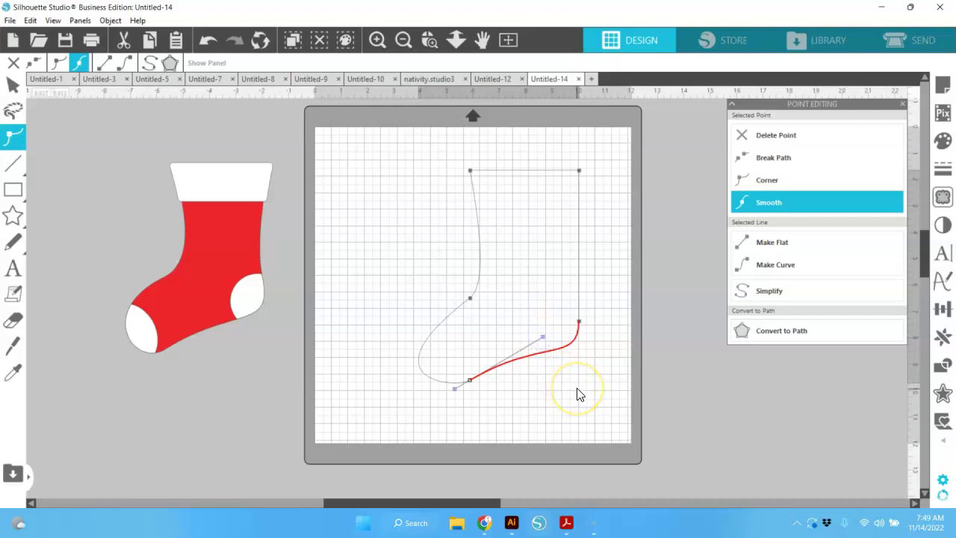
{"action": "left_click", "coordinate": [577, 391]}
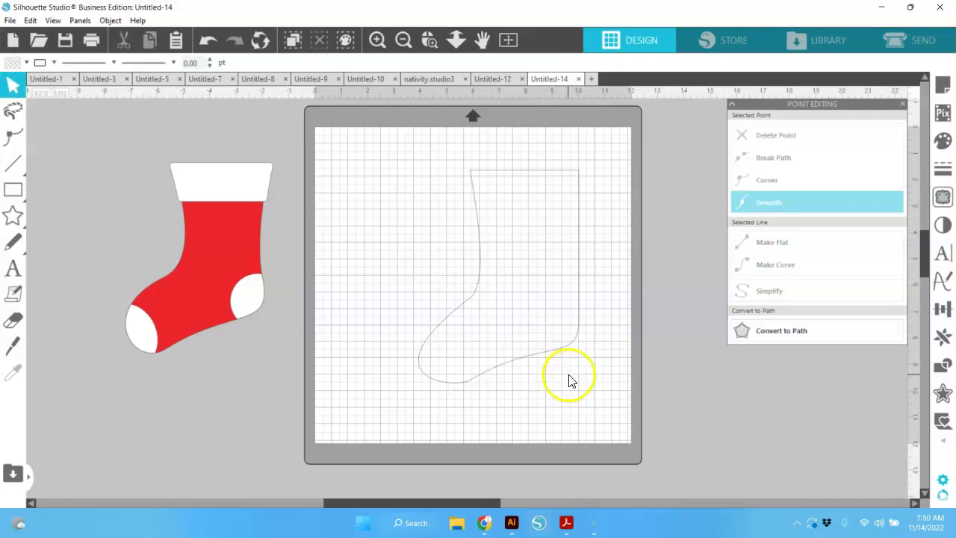
{"action": "double_click", "coordinate": [555, 353]}
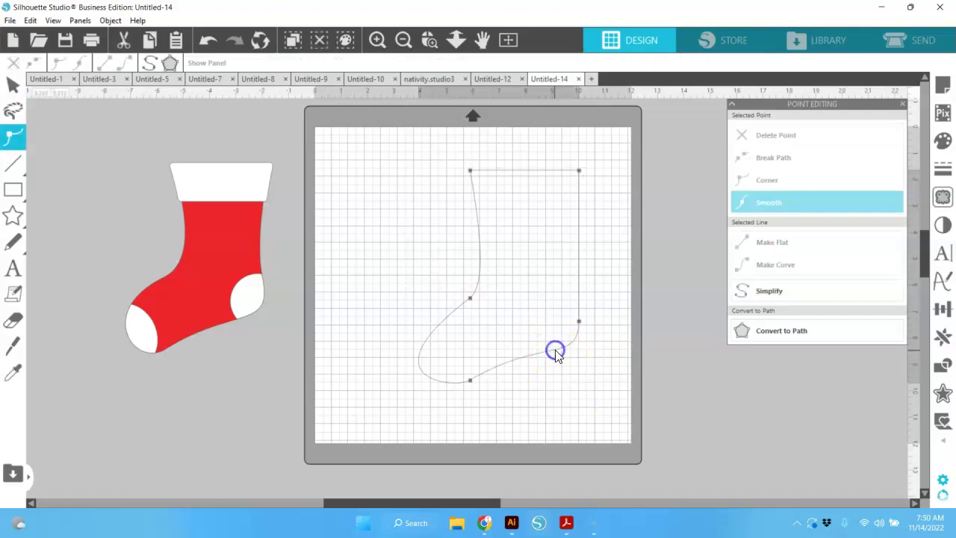
{"action": "left_click", "coordinate": [579, 322]}
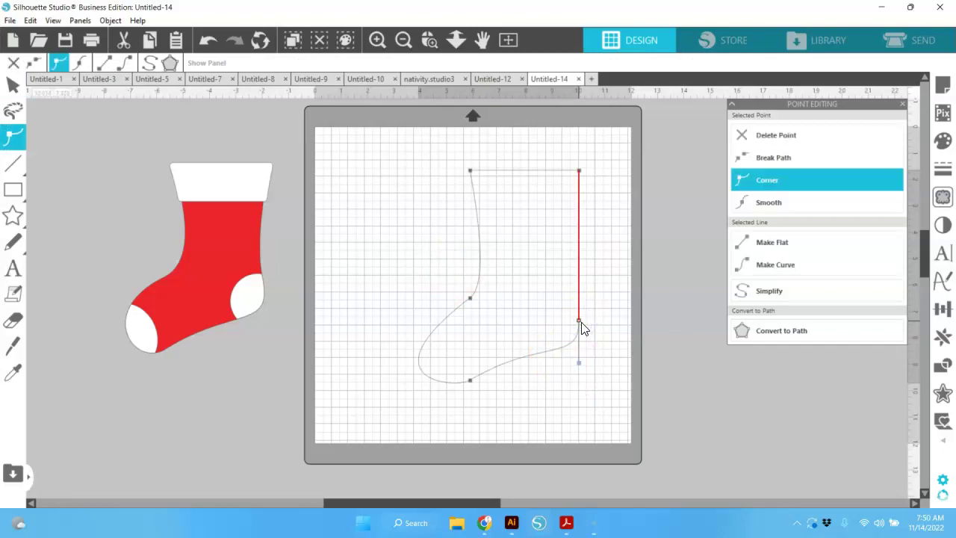
{"action": "key", "text": "Up"}
{"action": "key", "text": "Up"}
{"action": "key", "text": "Up"}
{"action": "key", "text": "Up"}
{"action": "key", "text": "Up"}
{"action": "key", "text": "Up"}
{"action": "key", "text": "Up"}
Widen the rounded heel curve to the left and fine-tune the sole and heel node.
{"action": "left_click", "coordinate": [603, 356]}
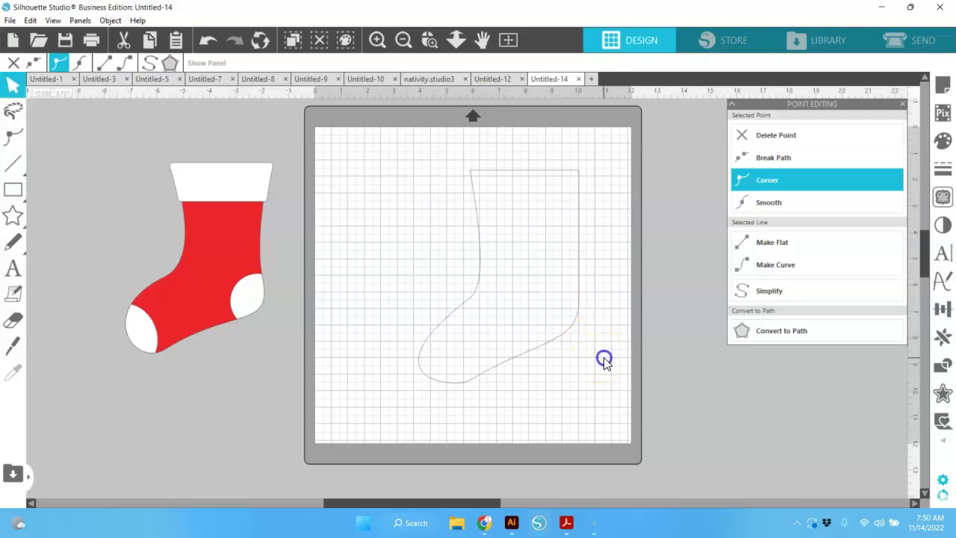
{"action": "left_click", "coordinate": [484, 378]}
{"action": "double_click", "coordinate": [480, 373]}
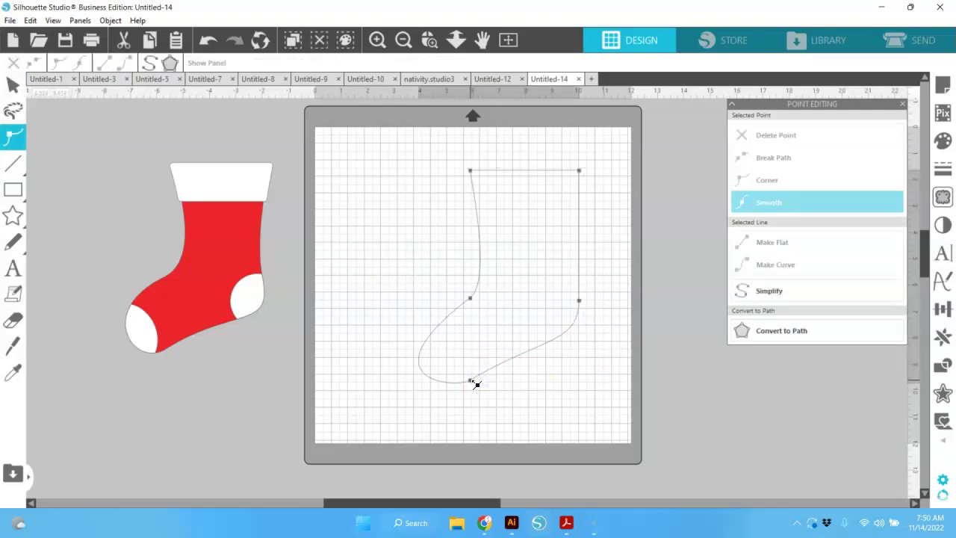
{"action": "left_click", "coordinate": [470, 381]}
{"action": "left_click_drag", "start_coordinate": [454, 388], "coordinate": [448, 400]}
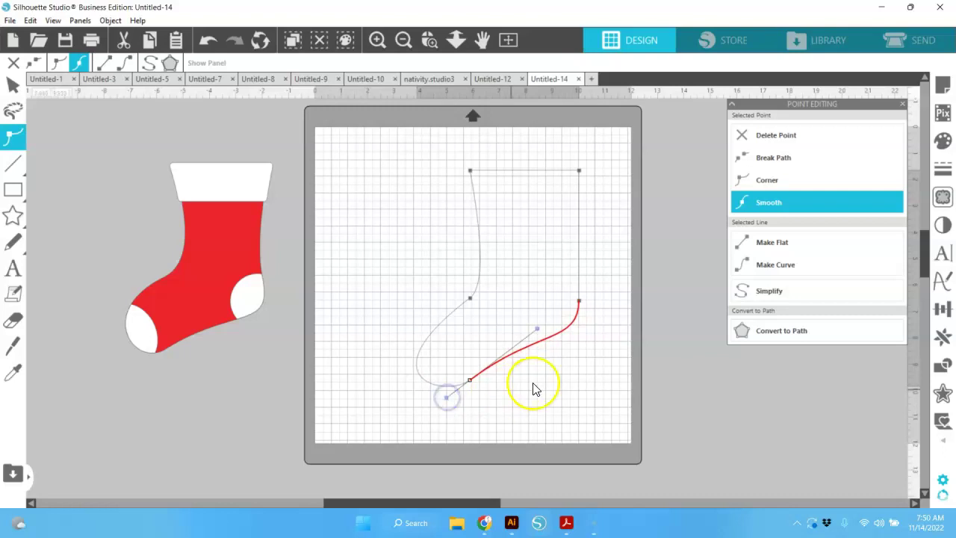
{"action": "left_click", "coordinate": [470, 298]}
{"action": "left_click_drag", "start_coordinate": [470, 294], "coordinate": [372, 348]}
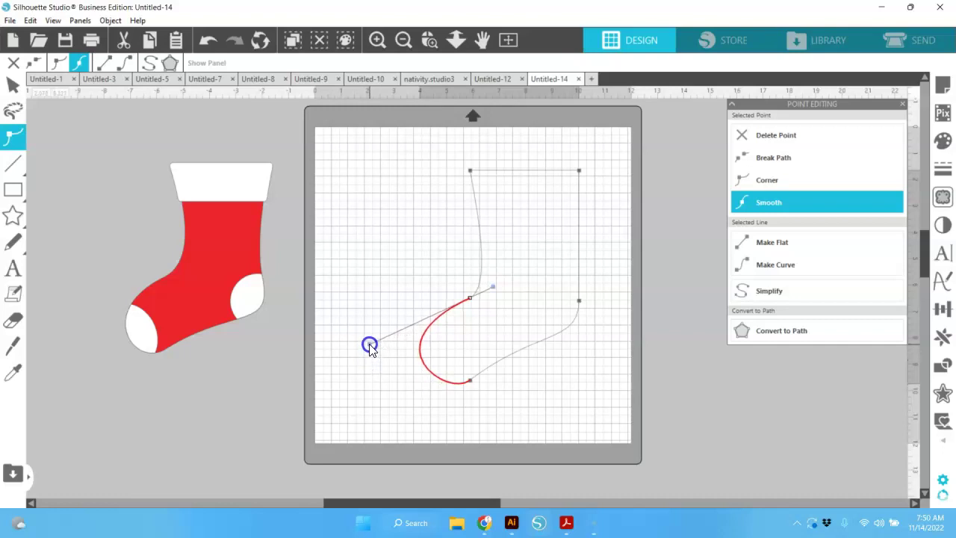
{"action": "left_click_drag", "start_coordinate": [370, 348], "coordinate": [373, 359]}
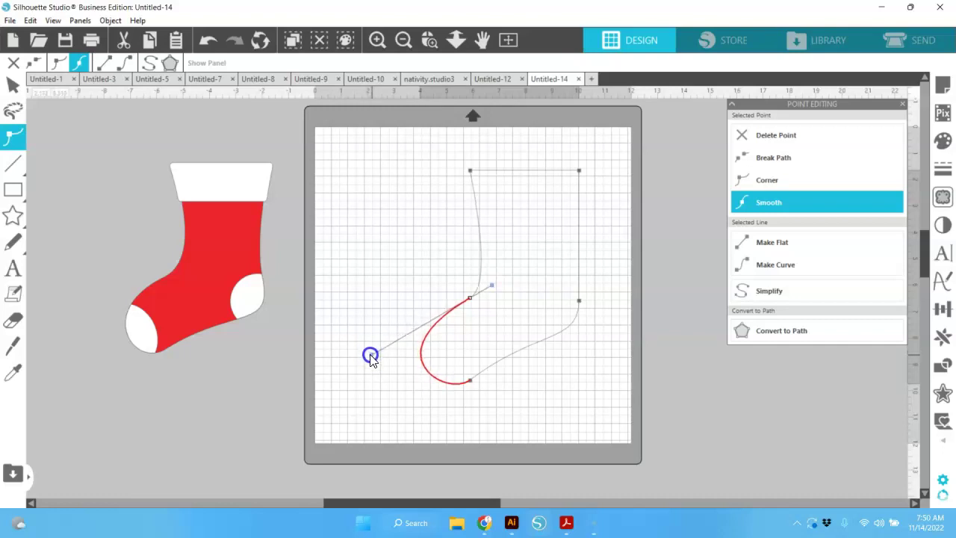
{"action": "left_click", "coordinate": [469, 298]}
{"action": "left_click_drag", "start_coordinate": [469, 299], "coordinate": [469, 293]}
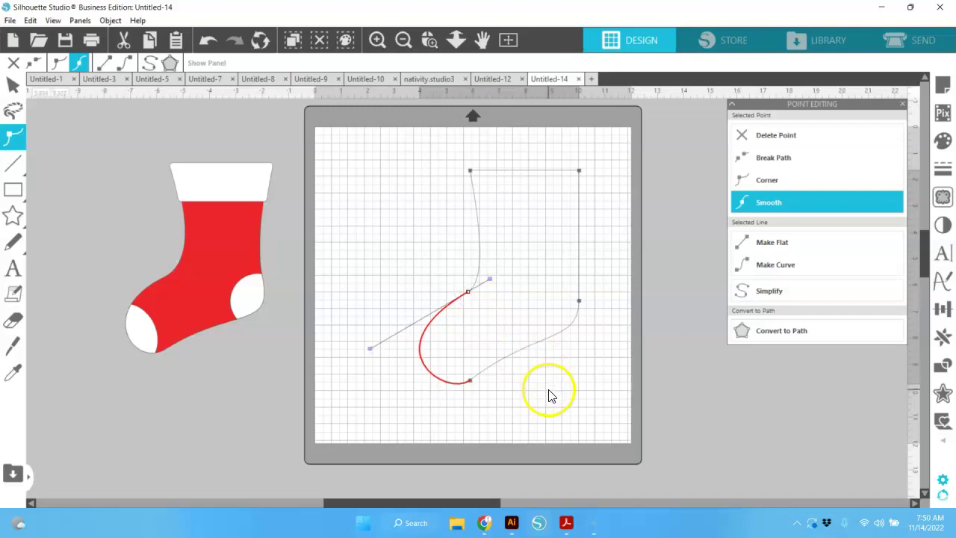
{"action": "left_click", "coordinate": [580, 171]}
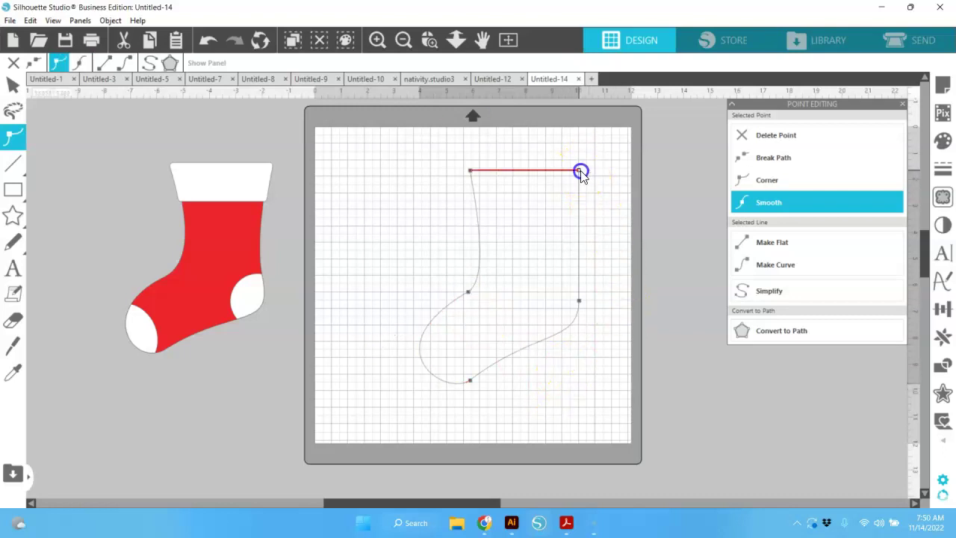
Smooth the lower-right point and bow the stocking's right edge gently inward.
{"action": "left_click", "coordinate": [578, 301]}
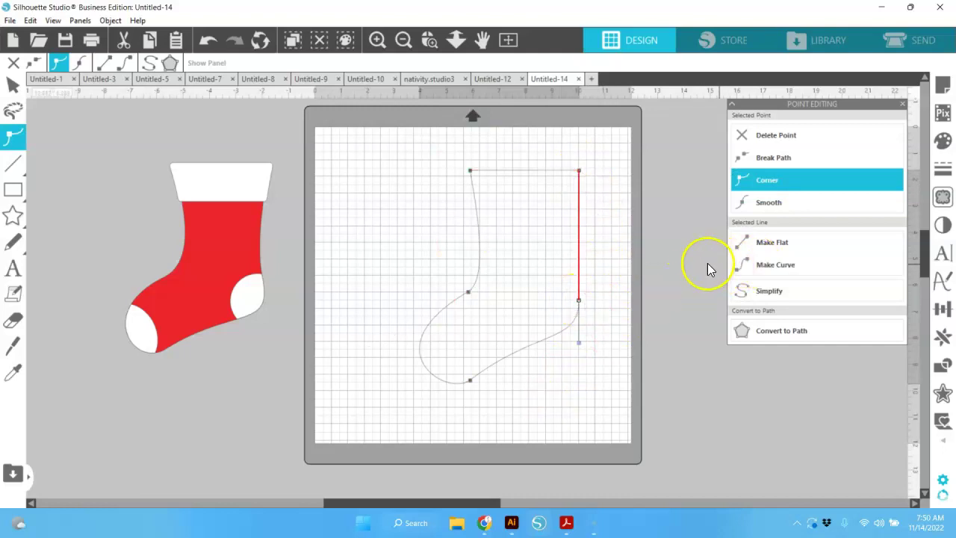
{"action": "left_click", "coordinate": [768, 203]}
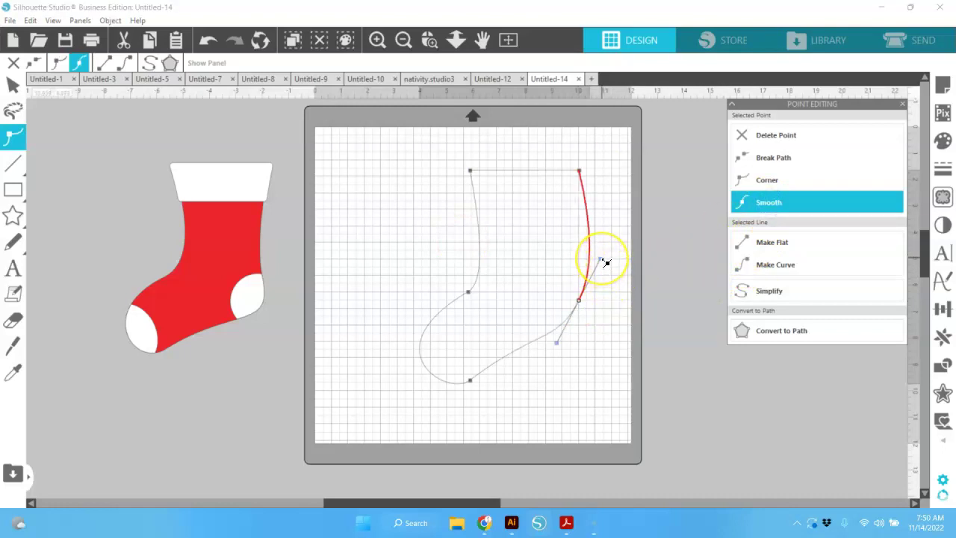
{"action": "left_click_drag", "start_coordinate": [606, 263], "coordinate": [569, 248]}
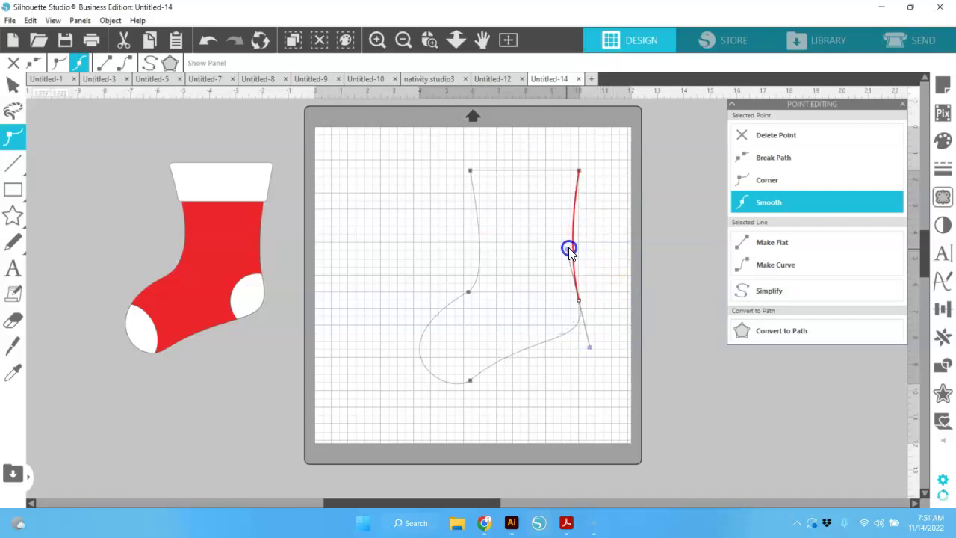
{"action": "left_click_drag", "start_coordinate": [568, 247], "coordinate": [566, 246]}
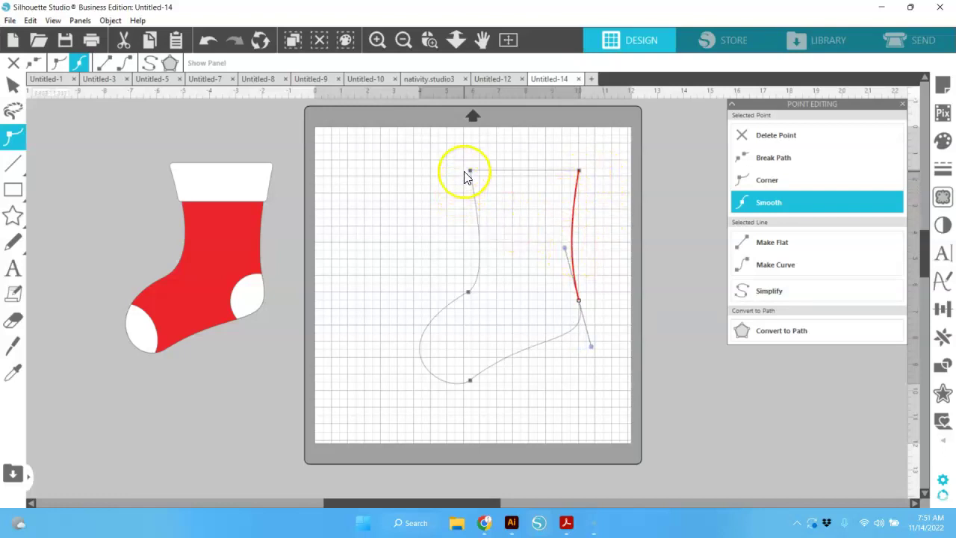
Fill the stocking outline with solid red.
{"action": "left_click", "coordinate": [609, 271]}
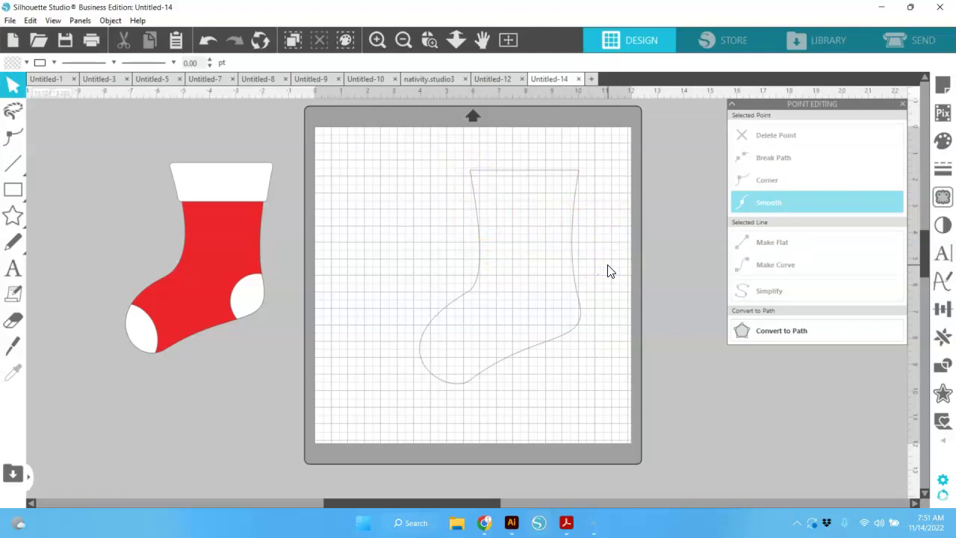
{"action": "left_click", "coordinate": [573, 270]}
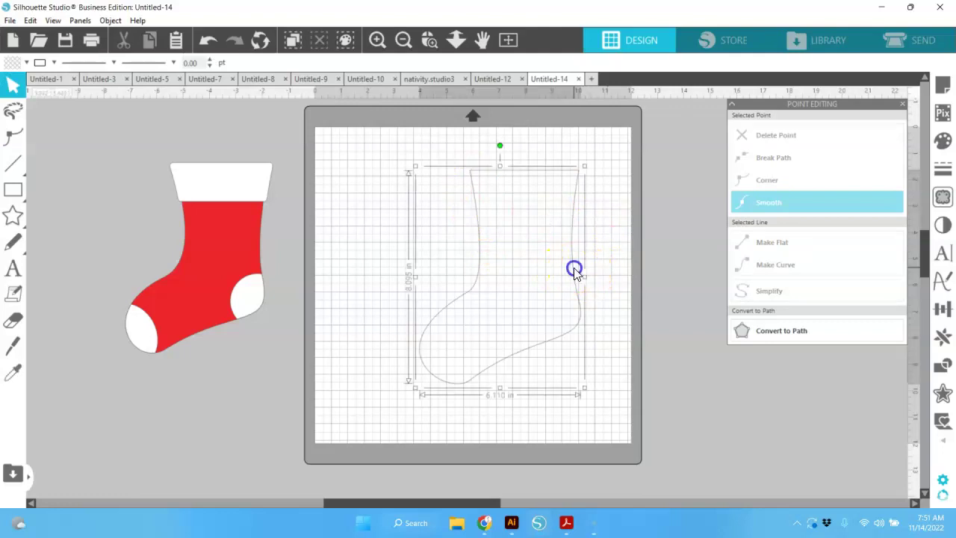
{"action": "left_click", "coordinate": [27, 65]}
{"action": "left_click", "coordinate": [23, 119]}
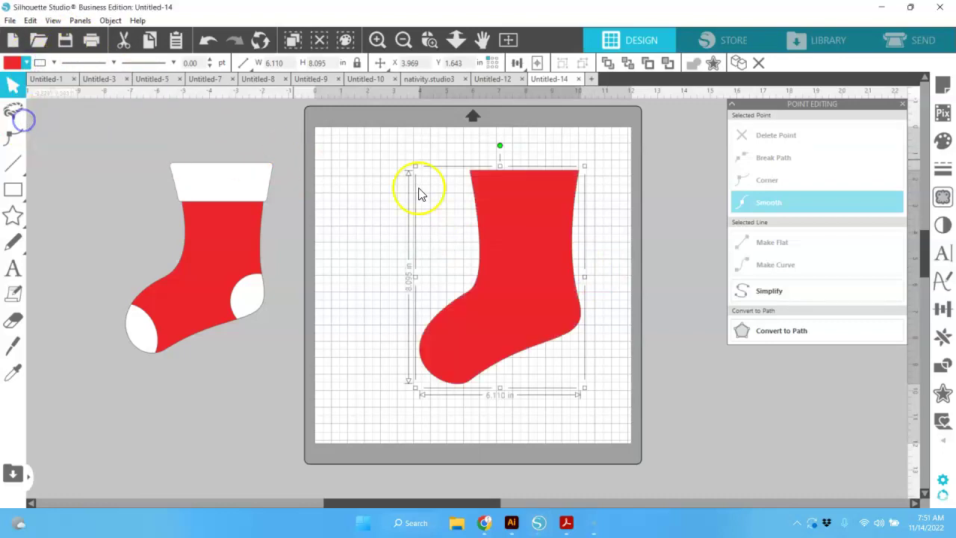
{"action": "left_click", "coordinate": [608, 256]}
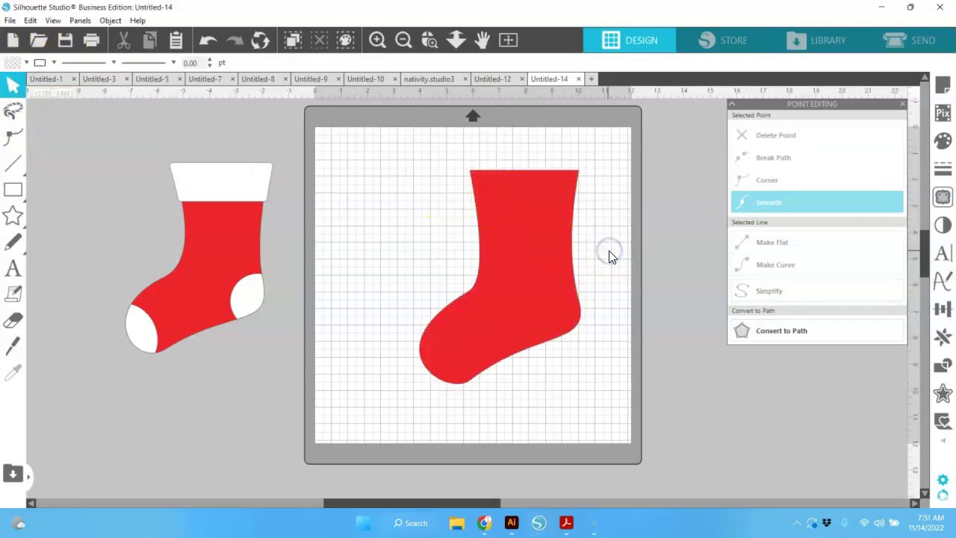
Move the stocking lower-left on the mat and close the Point Editing panel.
{"action": "left_click_drag", "start_coordinate": [559, 284], "coordinate": [508, 292]}
{"action": "left_click", "coordinate": [584, 265]}
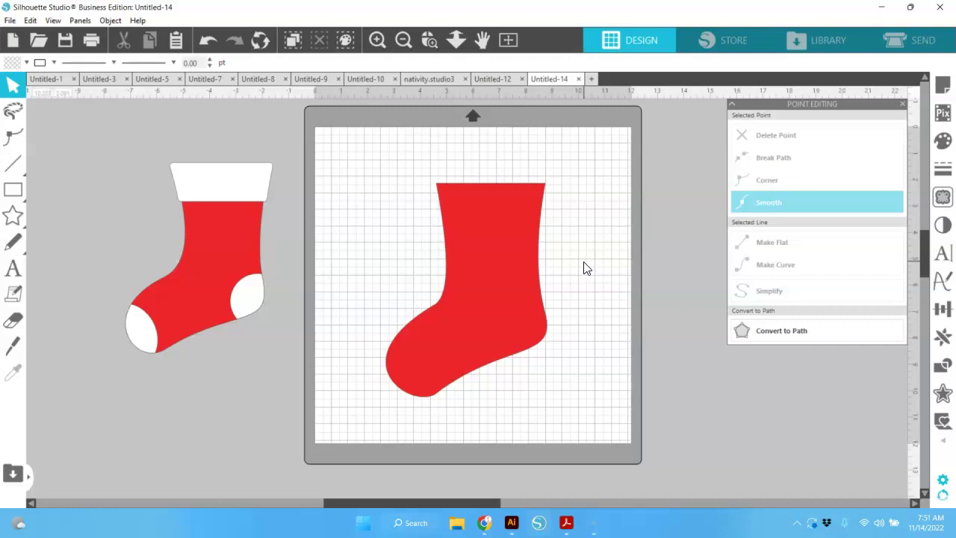
{"action": "left_click", "coordinate": [324, 258]}
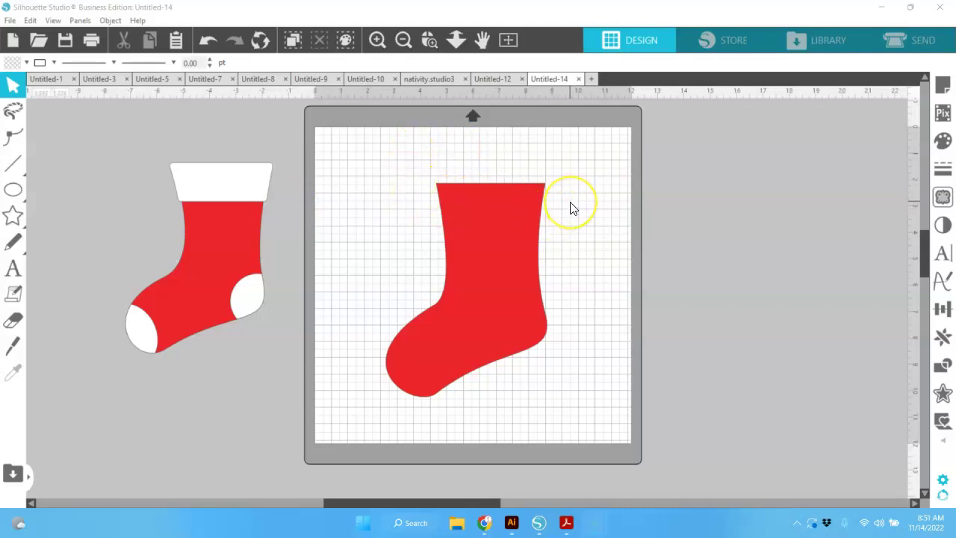
{"action": "left_click", "coordinate": [13, 189]}
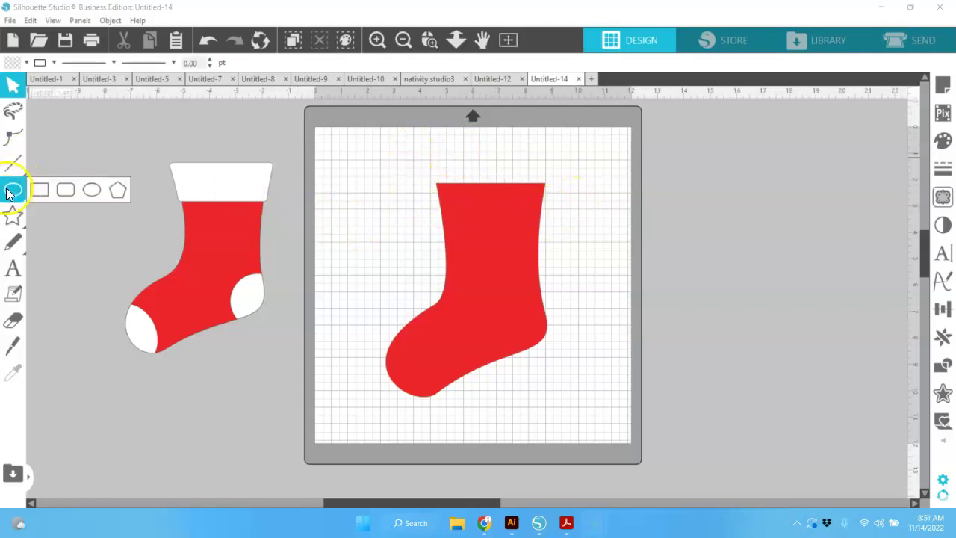
{"action": "left_click", "coordinate": [38, 191]}
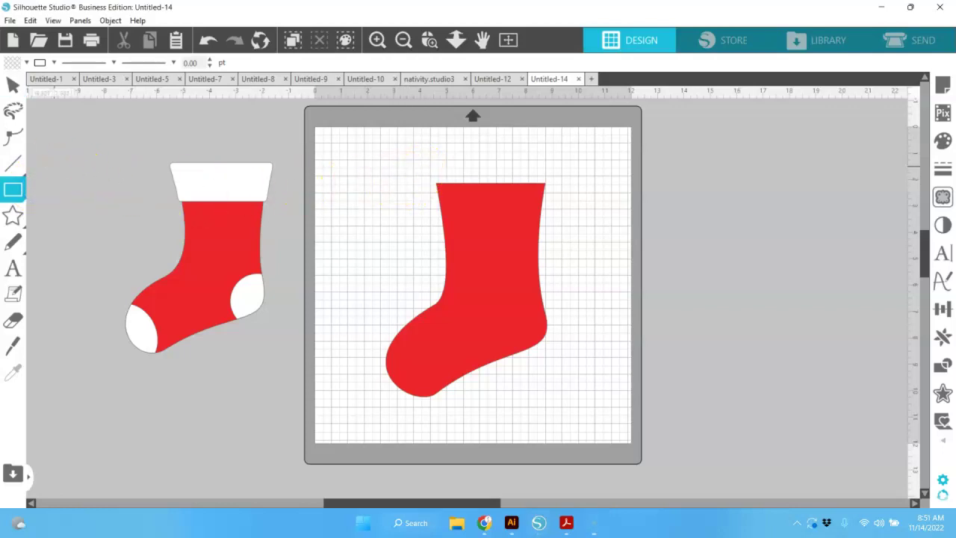
{"action": "mouse_move", "coordinate": [17, 198]}
{"action": "left_click", "coordinate": [65, 189]}
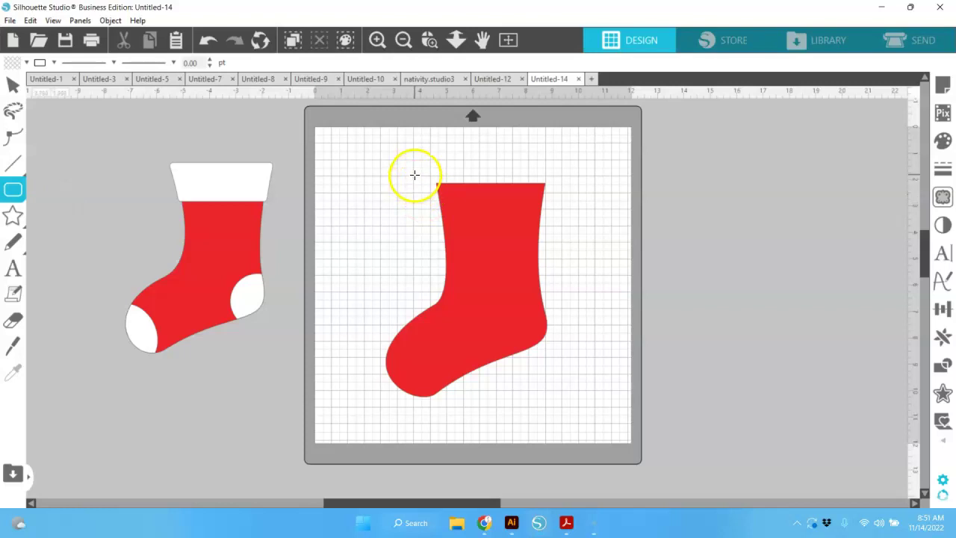
{"action": "left_click_drag", "start_coordinate": [424, 172], "coordinate": [560, 213]}
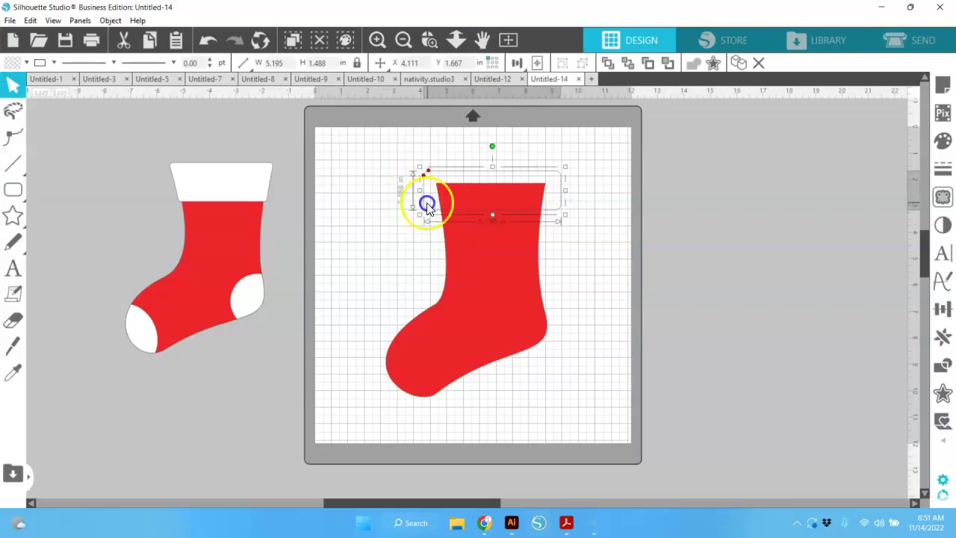
{"action": "left_click_drag", "start_coordinate": [423, 200], "coordinate": [427, 192]}
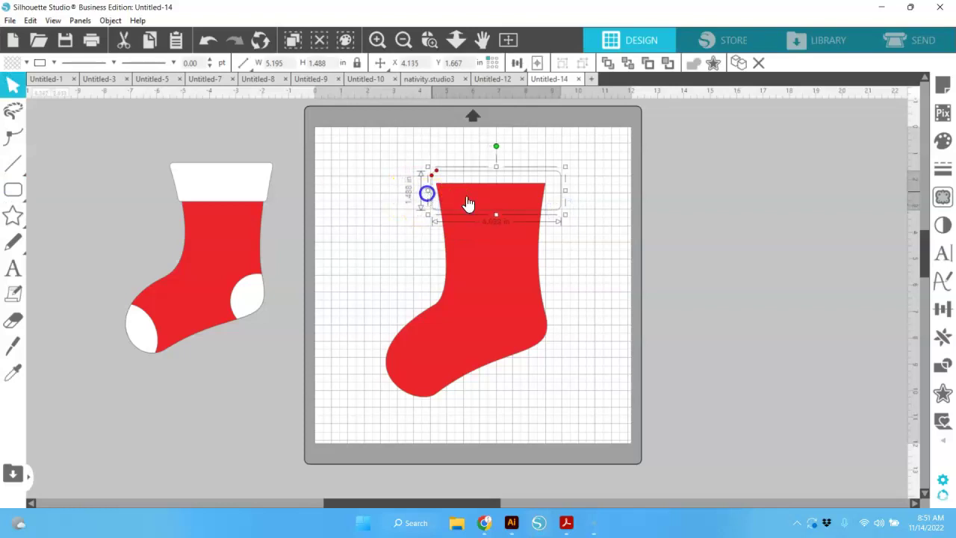
{"action": "left_click_drag", "start_coordinate": [566, 191], "coordinate": [555, 190]}
{"action": "left_click", "coordinate": [27, 63]}
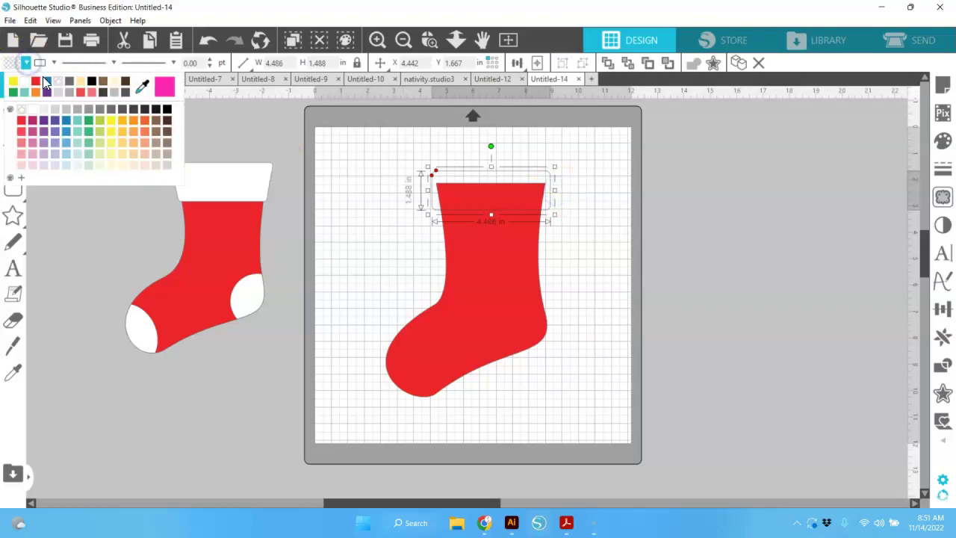
{"action": "left_click", "coordinate": [26, 82]}
{"action": "left_click", "coordinate": [600, 182]}
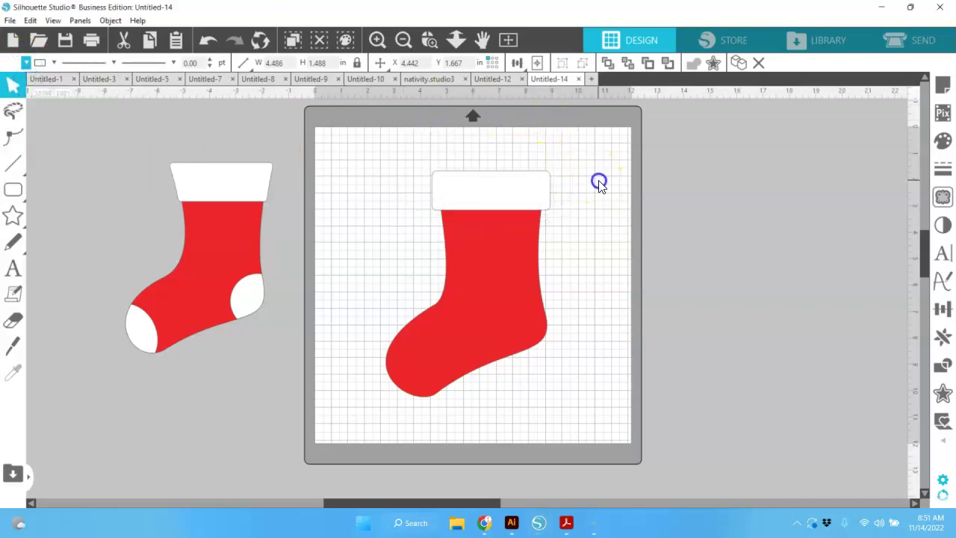
{"action": "left_click", "coordinate": [517, 195]}
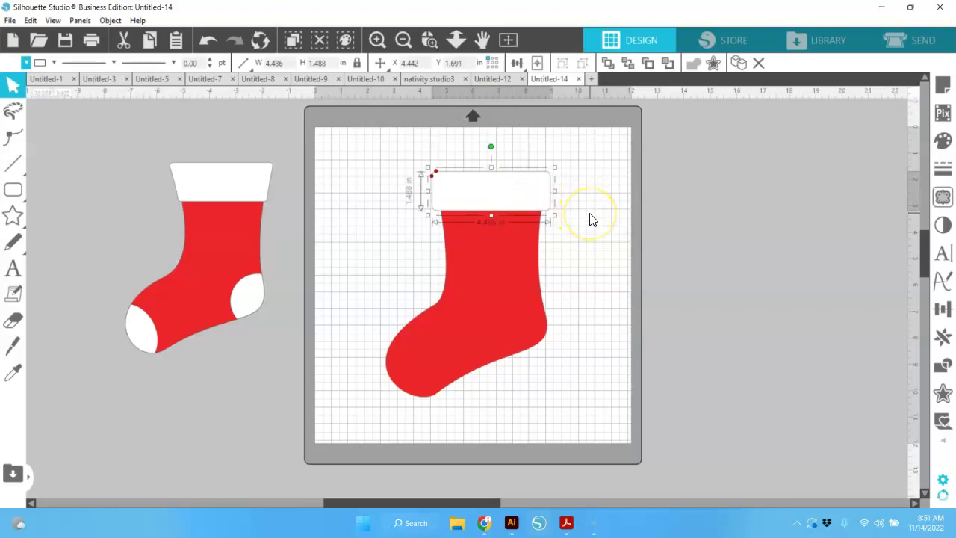
{"action": "right_click", "coordinate": [491, 188]}
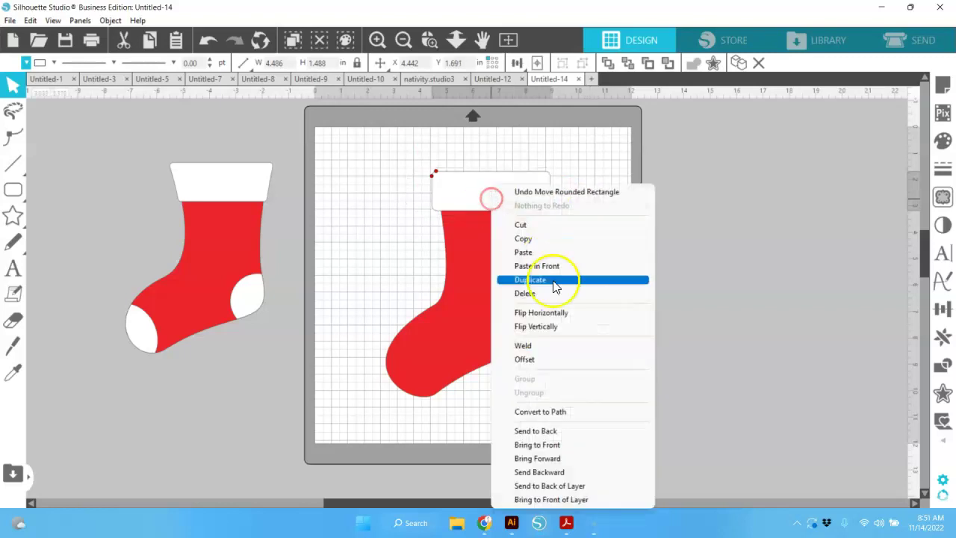
{"action": "left_click", "coordinate": [554, 413]}
{"action": "left_click", "coordinate": [597, 264]}
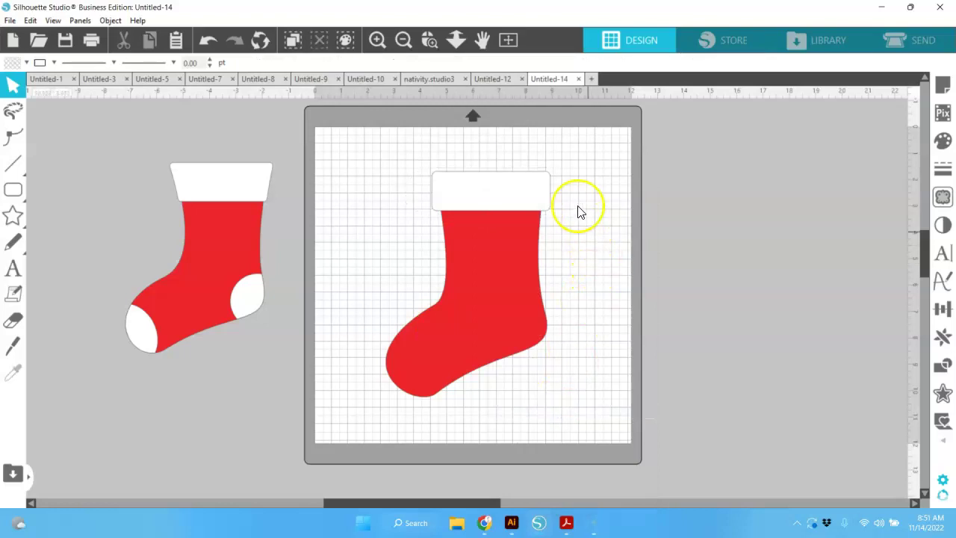
{"action": "left_click", "coordinate": [536, 192]}
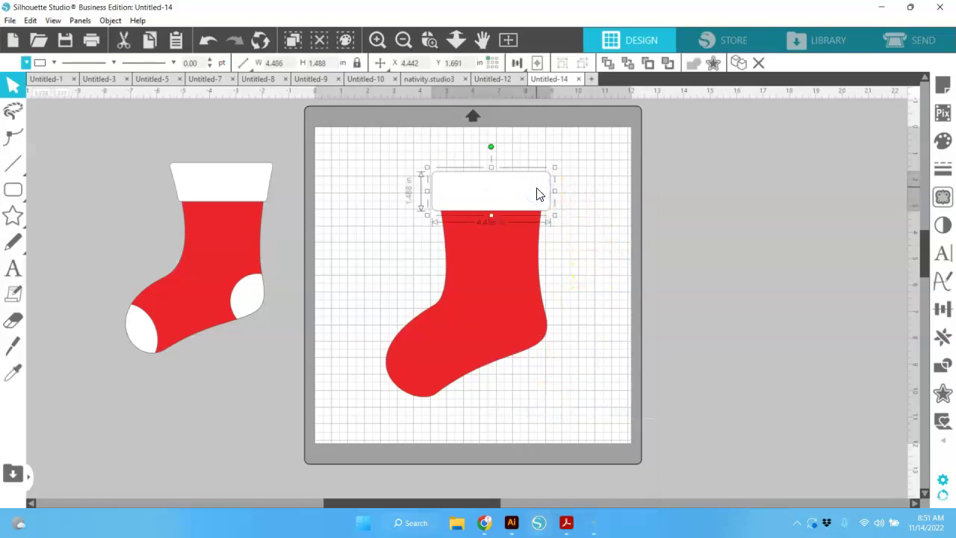
{"action": "key", "text": "Delete"}
{"action": "left_click", "coordinate": [569, 194]}
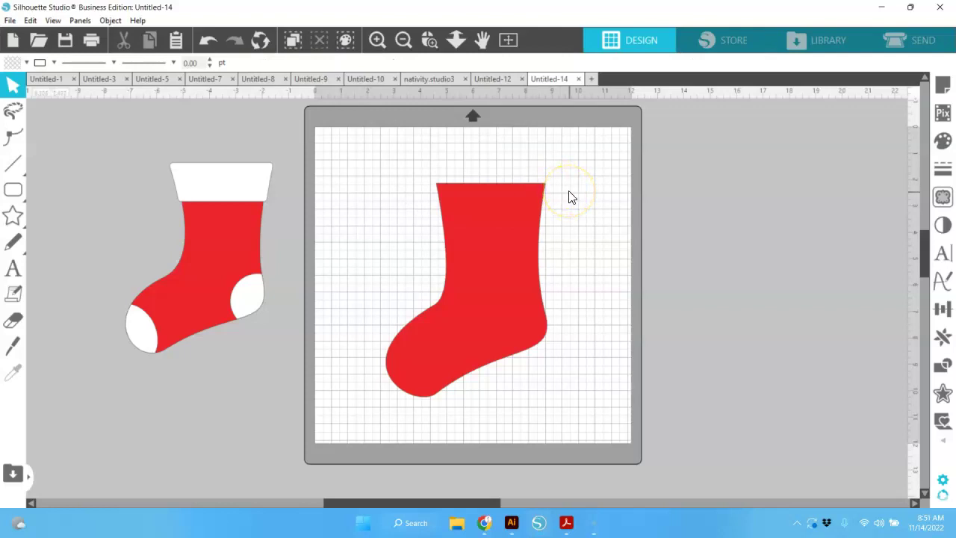
Draw an unfilled rectangle across the top of the red stocking for the cuff.
{"action": "left_click", "coordinate": [711, 240]}
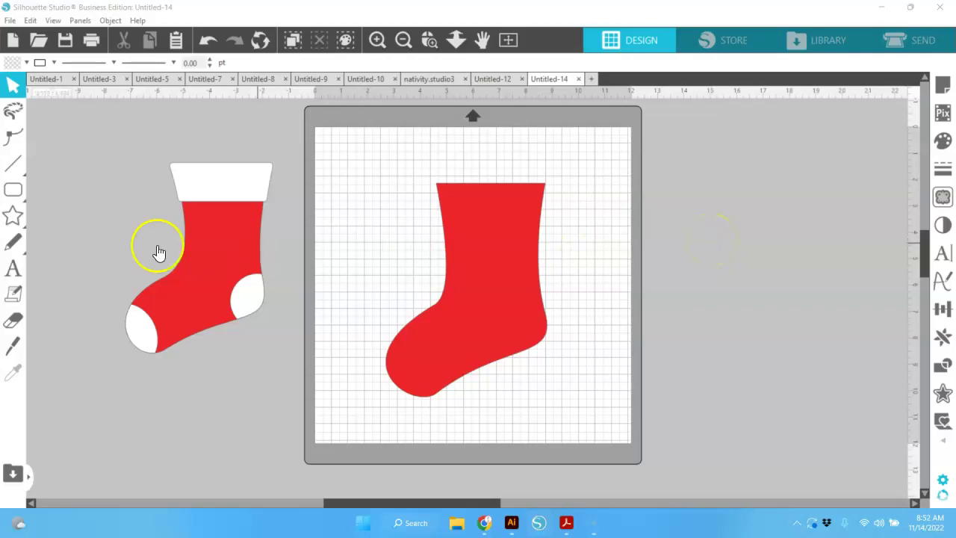
{"action": "left_click", "coordinate": [39, 189]}
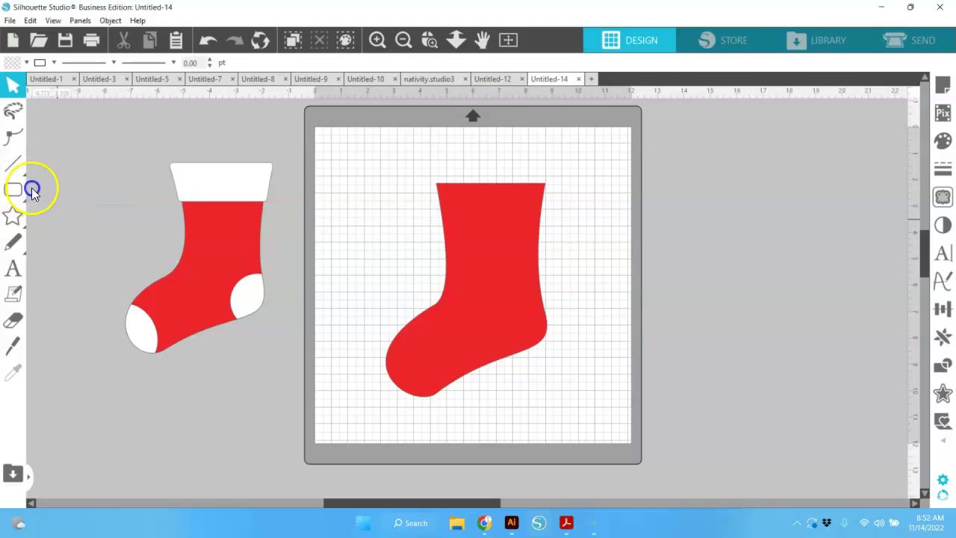
{"action": "left_click_drag", "start_coordinate": [419, 161], "coordinate": [563, 223]}
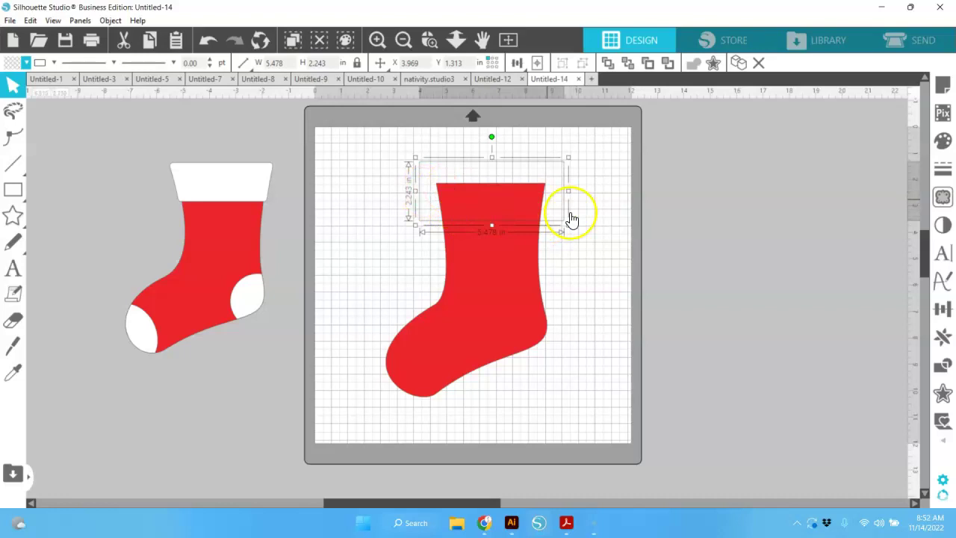
{"action": "left_click", "coordinate": [602, 249]}
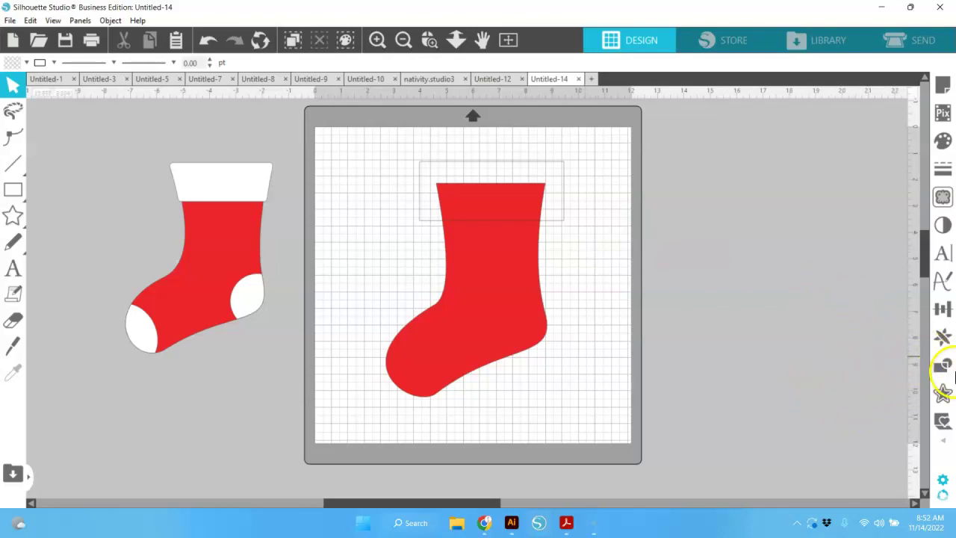
Open the Modify panel and undo an accidental duplicate of the stocking.
{"action": "left_click", "coordinate": [946, 367]}
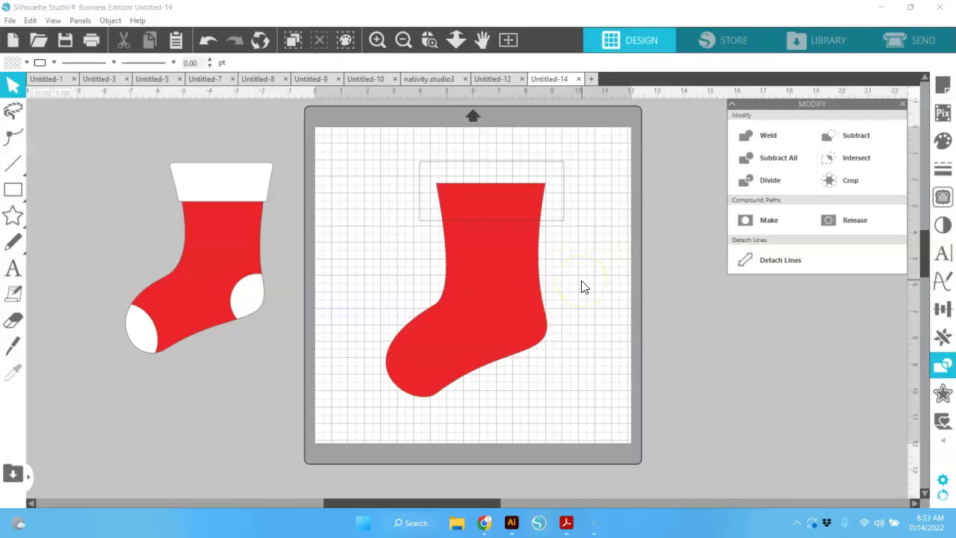
{"action": "left_click", "coordinate": [506, 315]}
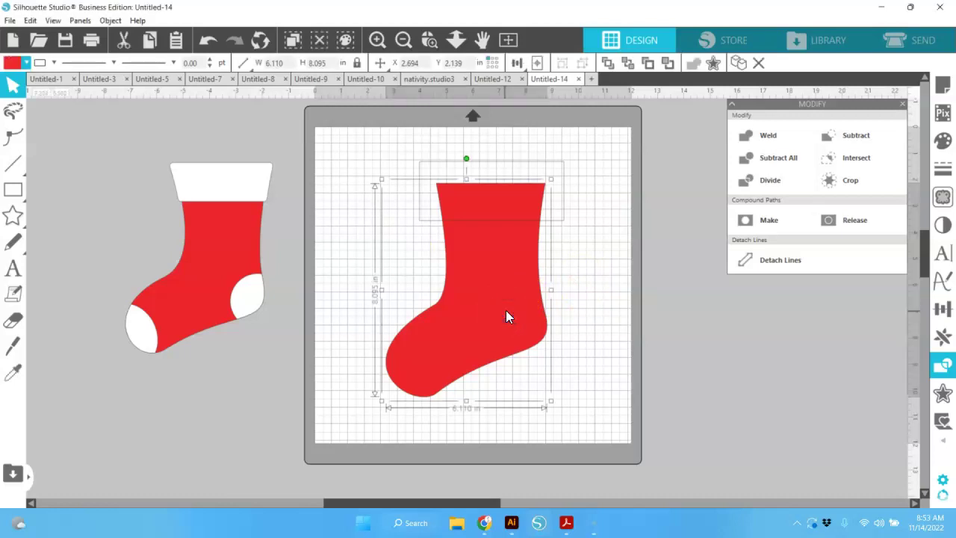
{"action": "key", "text": "i"}
{"action": "key", "text": "i"}
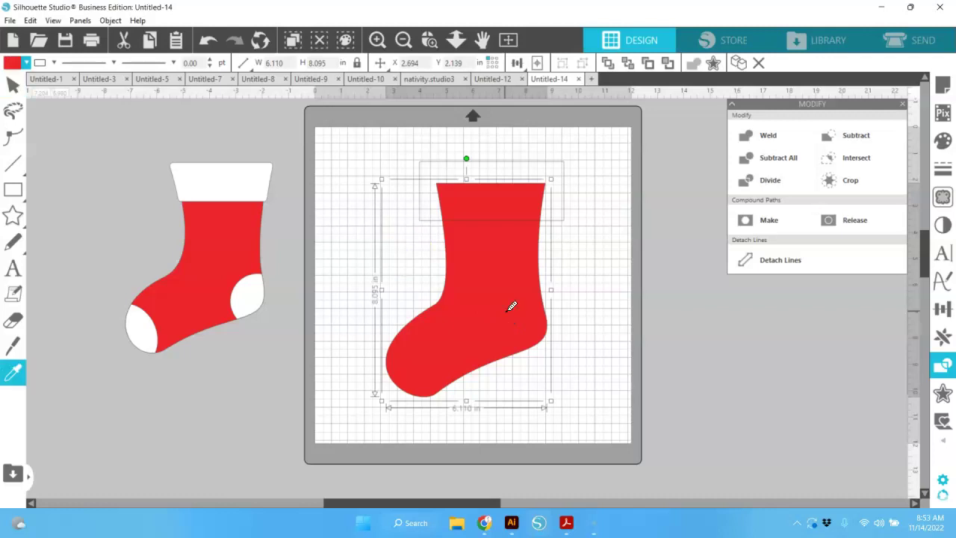
{"action": "key", "text": "v"}
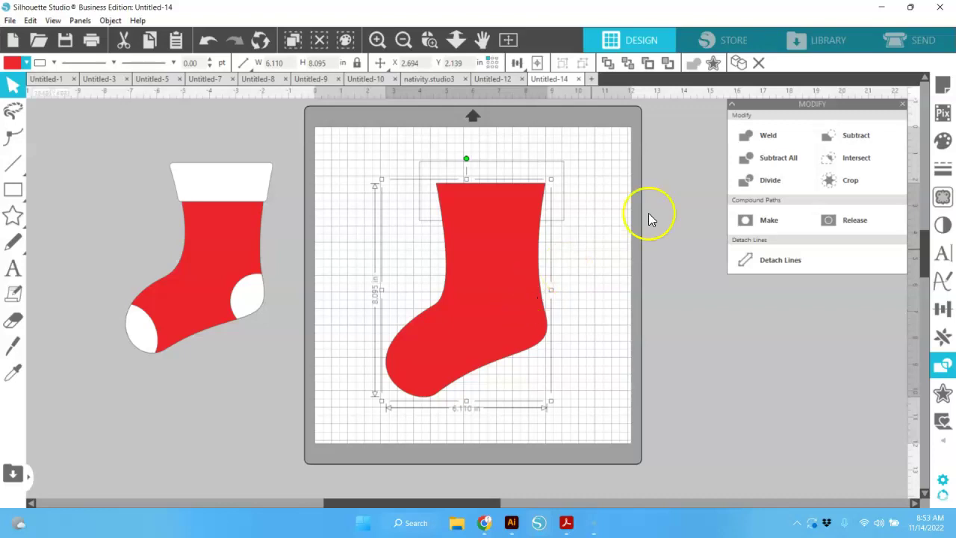
{"action": "left_click", "coordinate": [629, 262]}
{"action": "left_click_drag", "start_coordinate": [493, 294], "coordinate": [444, 324]}
{"action": "left_click", "coordinate": [444, 324]}
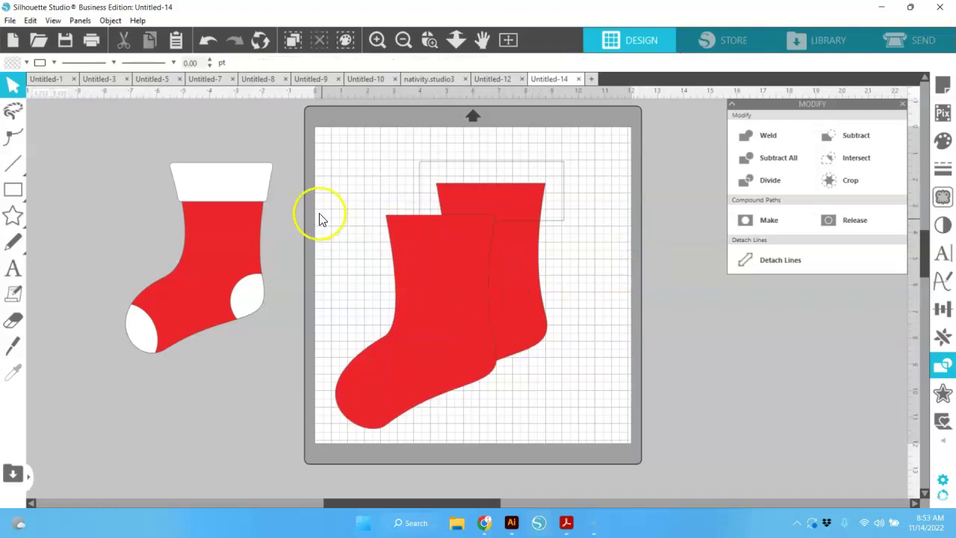
{"action": "left_click", "coordinate": [207, 44]}
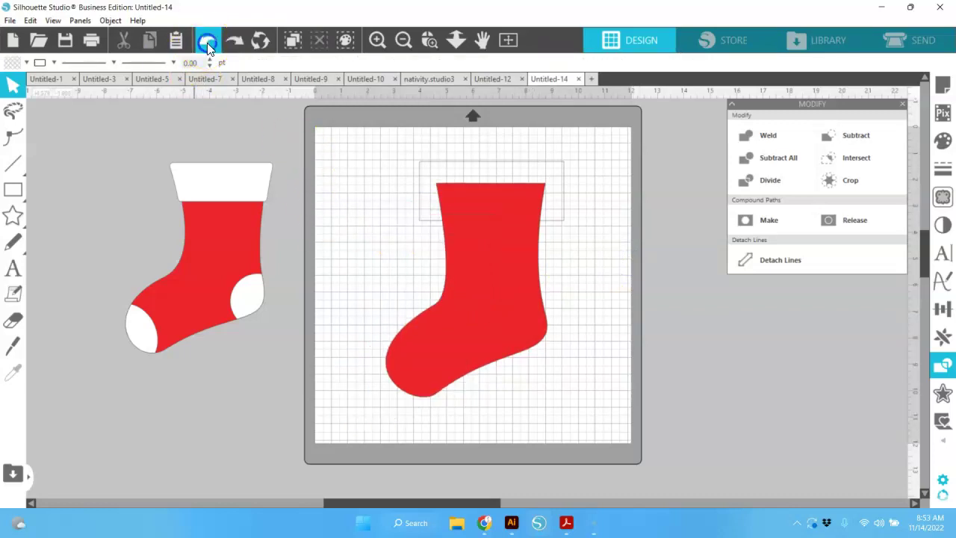
Crop the stocking with the cuff rectangle into a separate 4.132 by 1.417 in red cuff.
{"action": "left_click", "coordinate": [522, 257]}
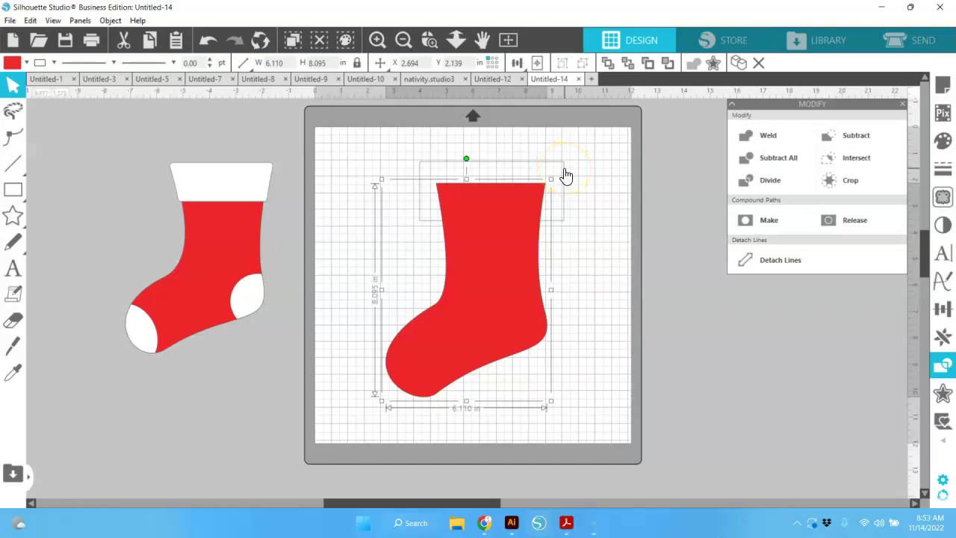
{"action": "left_click", "coordinate": [565, 175], "text": "shift"}
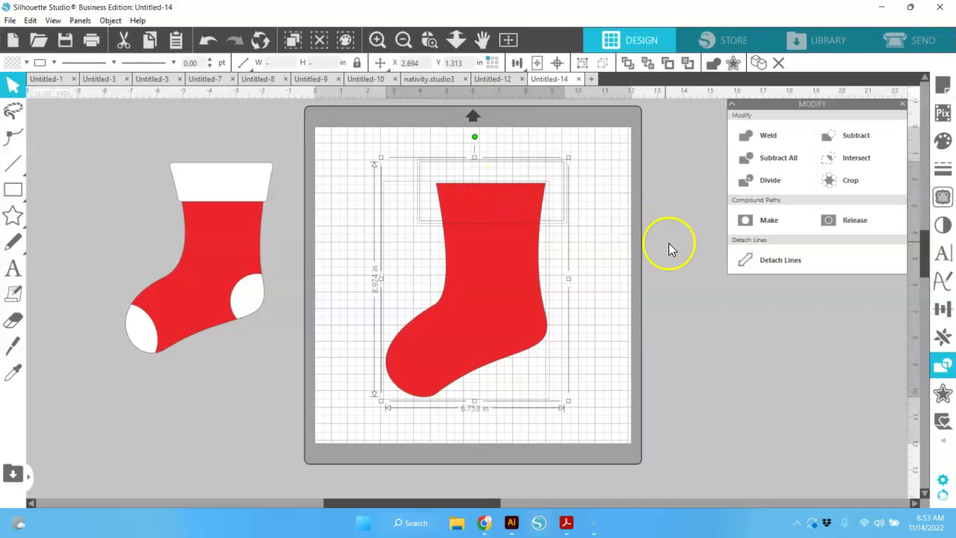
{"action": "left_click", "coordinate": [844, 183]}
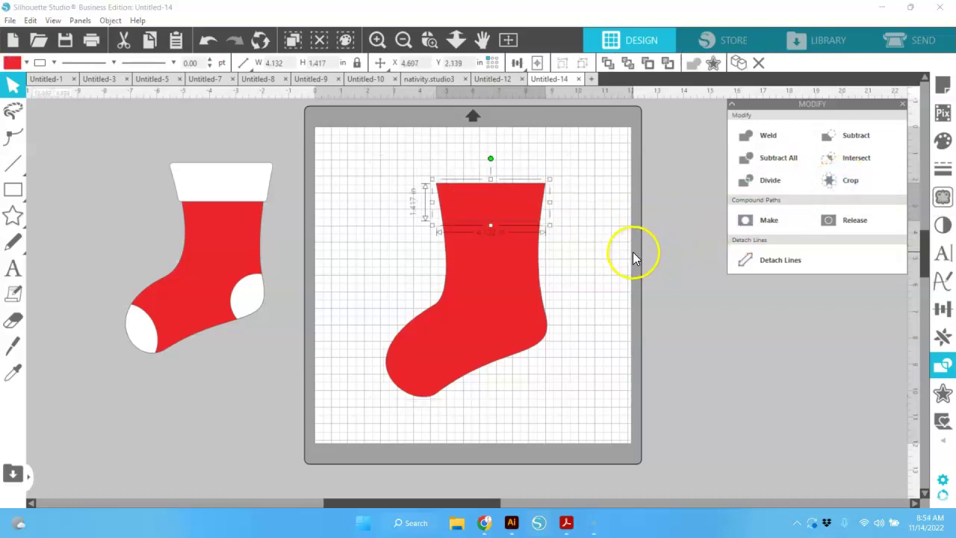
{"action": "left_click", "coordinate": [490, 160]}
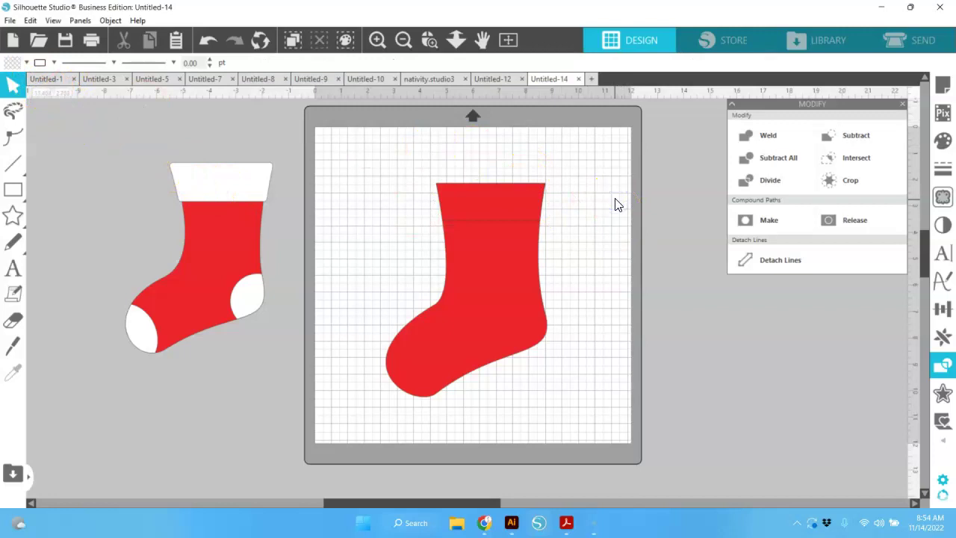
Fill the cuff piece at the top of the stocking with white.
{"action": "left_click", "coordinate": [495, 209]}
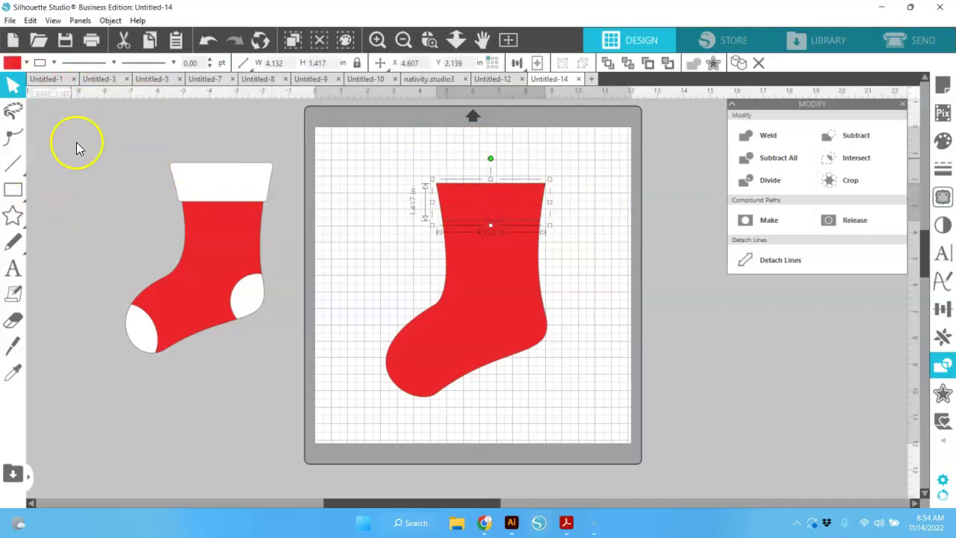
{"action": "left_click", "coordinate": [26, 63]}
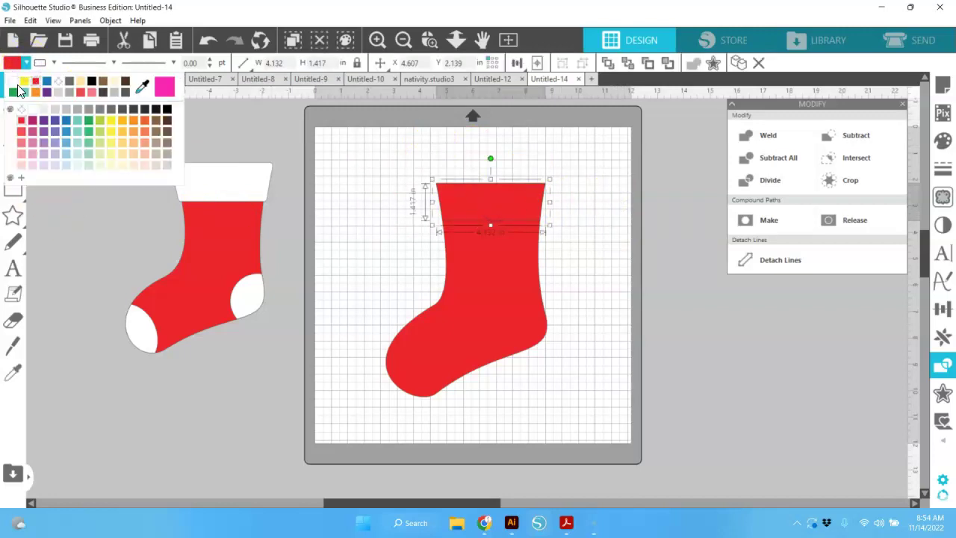
{"action": "left_click", "coordinate": [16, 82]}
{"action": "left_click", "coordinate": [460, 224]}
Test-drag the white cuff down the stocking, undo the move, and reselect the cuff.
{"action": "left_click", "coordinate": [590, 235]}
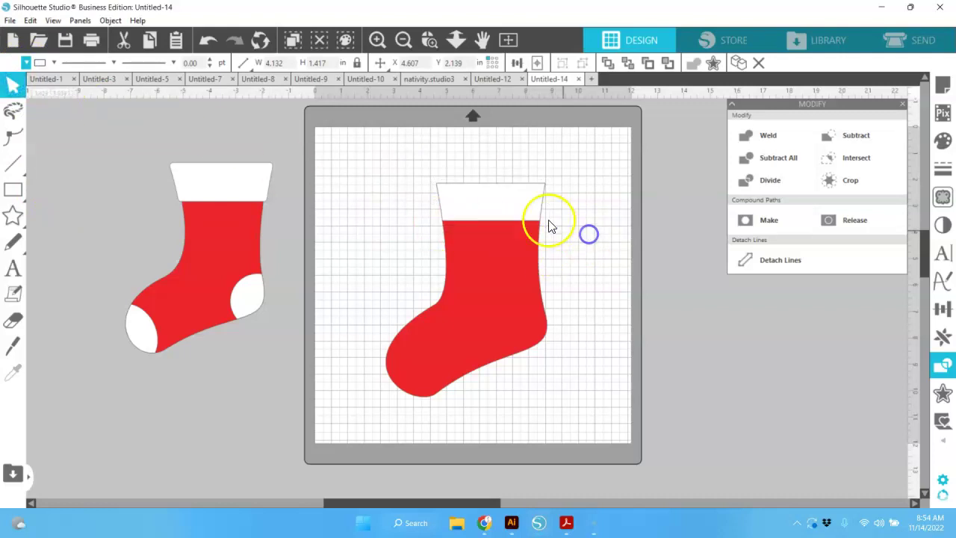
{"action": "left_click_drag", "start_coordinate": [529, 207], "coordinate": [529, 240]}
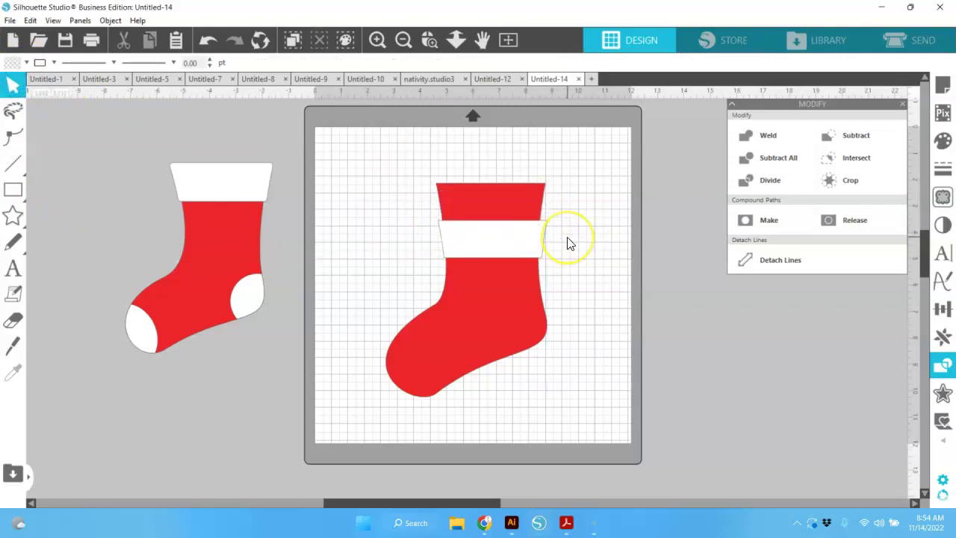
{"action": "left_click", "coordinate": [208, 42]}
{"action": "left_click", "coordinate": [524, 203]}
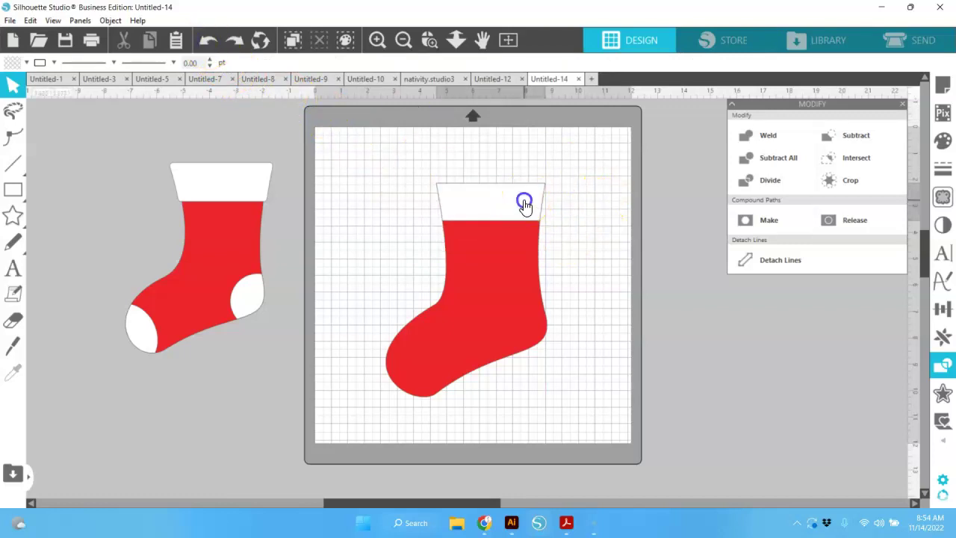
Give the white cuff a 0.125 in outward offset and weld it into one 4.382 × 1.667 in band.
{"action": "left_click", "coordinate": [945, 400]}
{"action": "left_click_drag", "start_coordinate": [674, 113], "coordinate": [736, 131]}
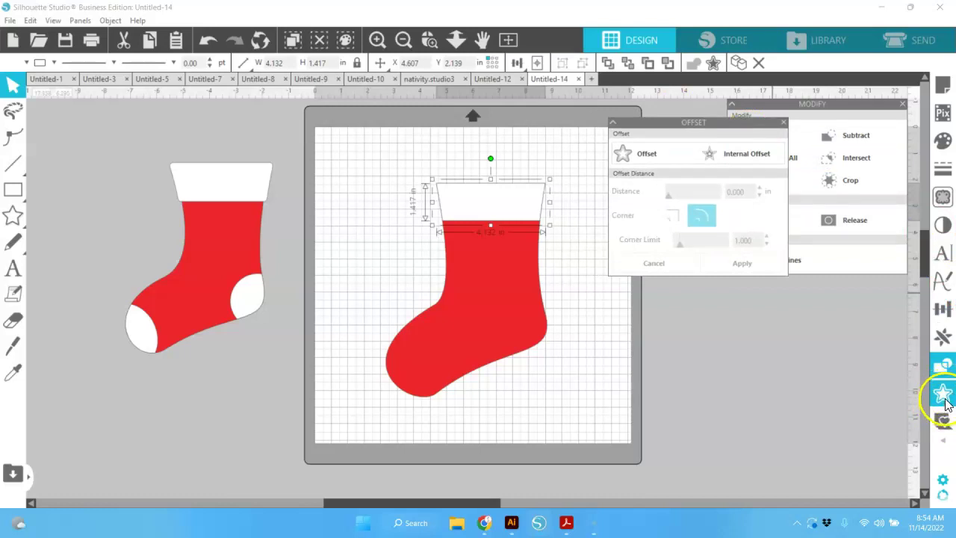
{"action": "left_click", "coordinate": [657, 154]}
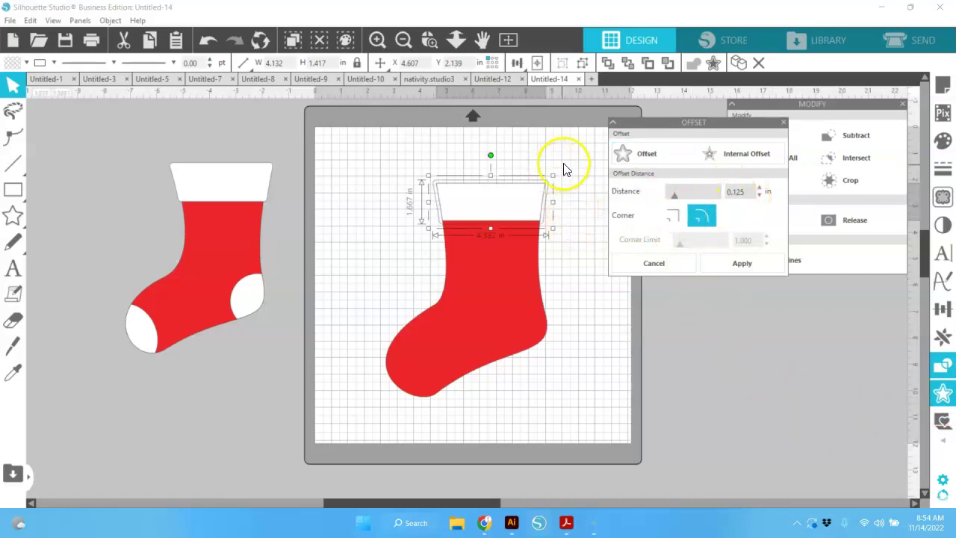
{"action": "left_click", "coordinate": [509, 206]}
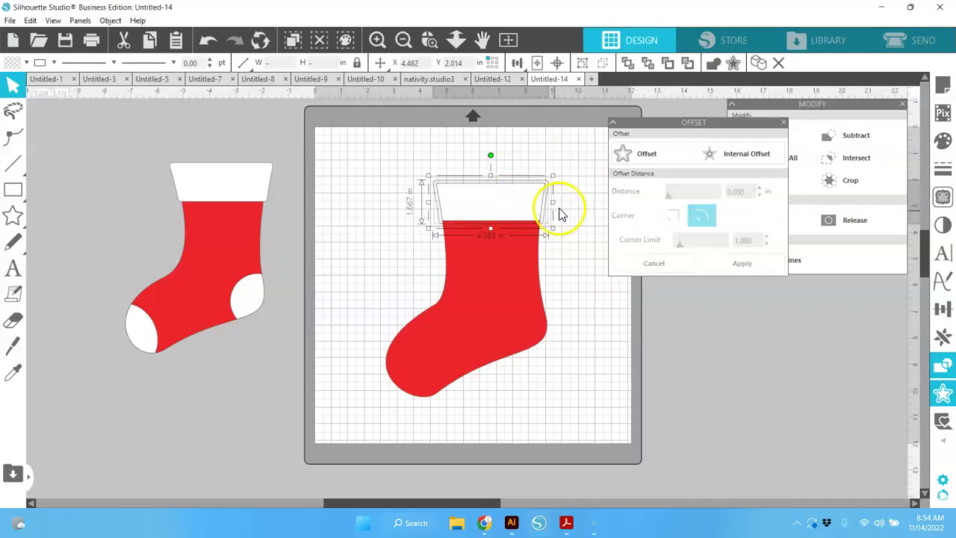
{"action": "left_click", "coordinate": [715, 66]}
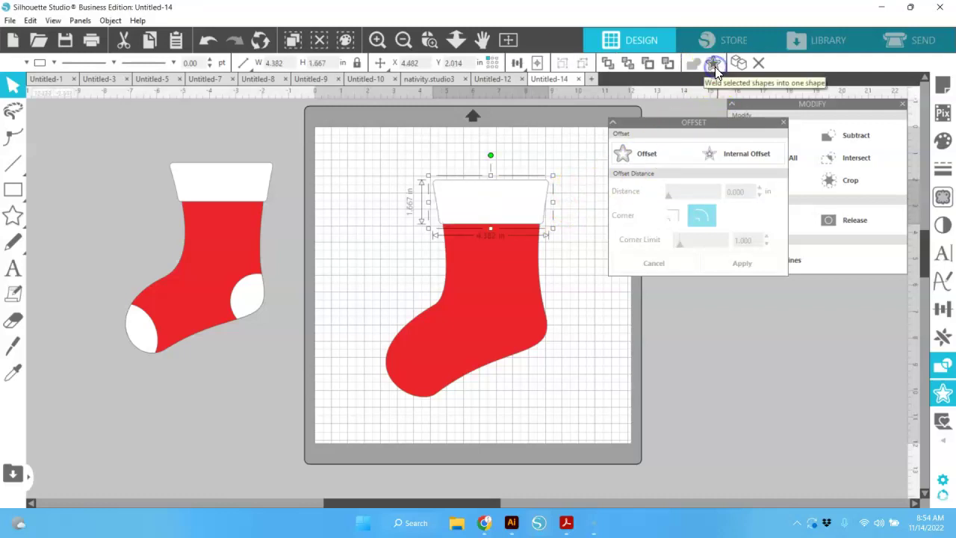
{"action": "left_click", "coordinate": [783, 122]}
Undo an accidental nudge of the welded cuff and switch to the Ellipse tool.
{"action": "left_click", "coordinate": [582, 234]}
{"action": "mouse_move", "coordinate": [510, 204]}
{"action": "left_mouse_down"}
{"action": "mouse_move", "coordinate": [419, 233]}
{"action": "mouse_move", "coordinate": [521, 201]}
{"action": "left_mouse_up"}
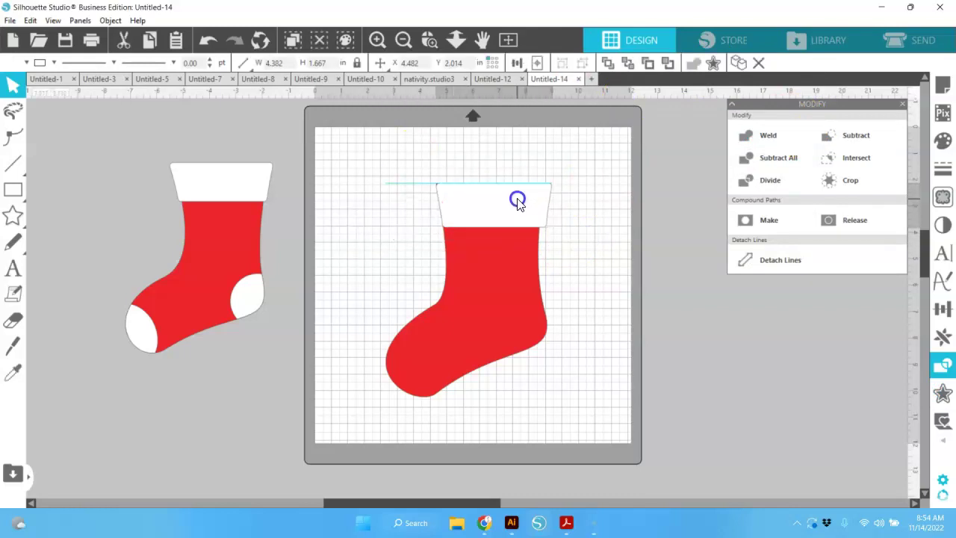
{"action": "left_click", "coordinate": [210, 41]}
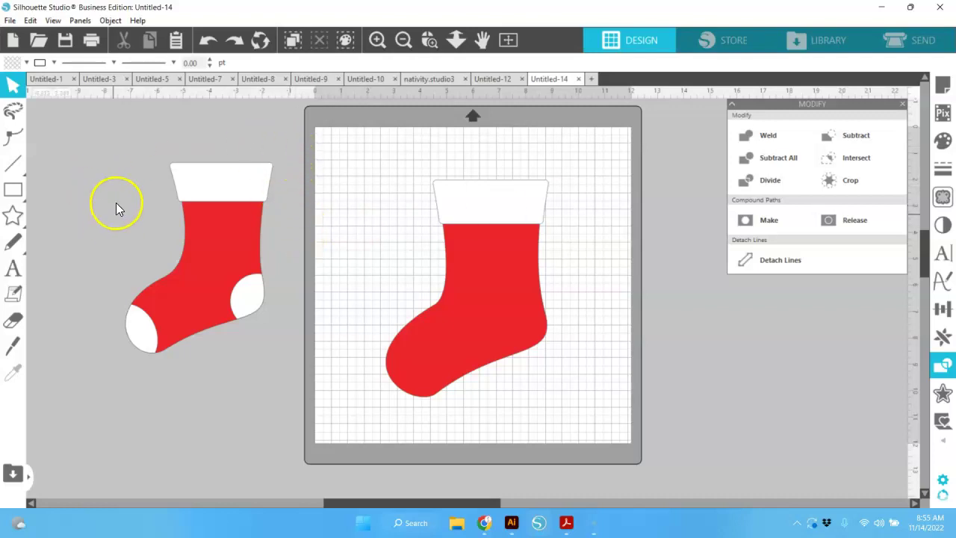
{"action": "mouse_move", "coordinate": [6, 190]}
{"action": "left_click", "coordinate": [90, 190]}
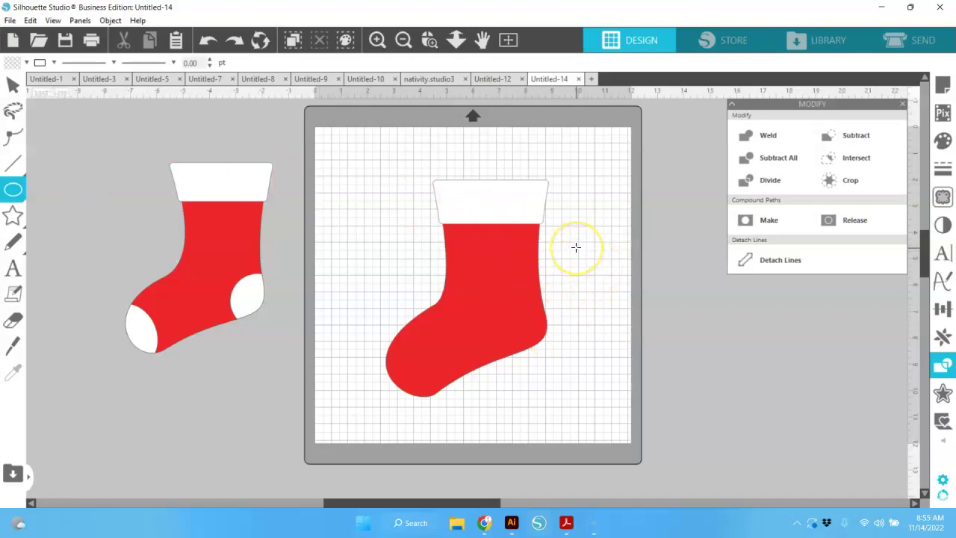
Draw a 2.999 in circle over the heel and place a copy over the toe.
{"action": "left_click_drag", "start_coordinate": [581, 241], "coordinate": [565, 373]}
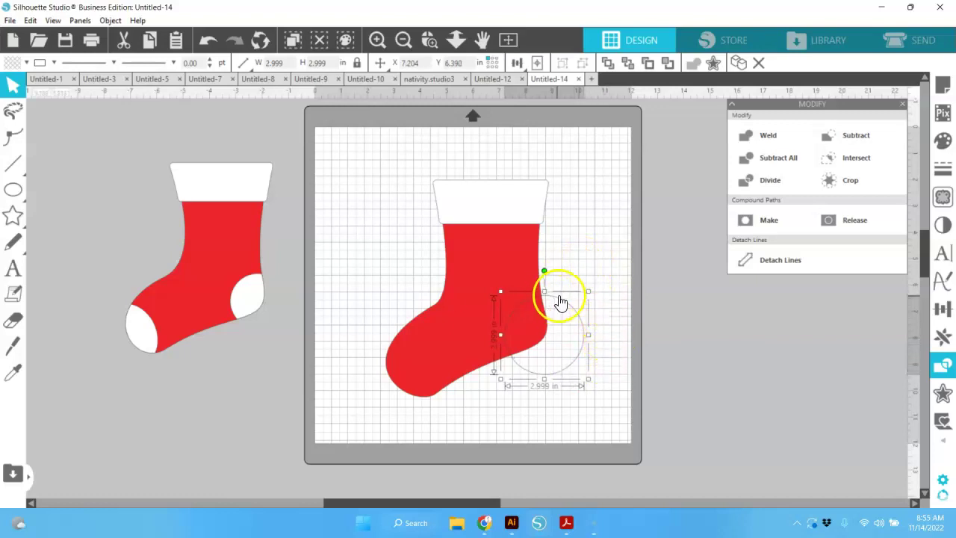
{"action": "left_click_drag", "start_coordinate": [561, 301], "coordinate": [558, 299]}
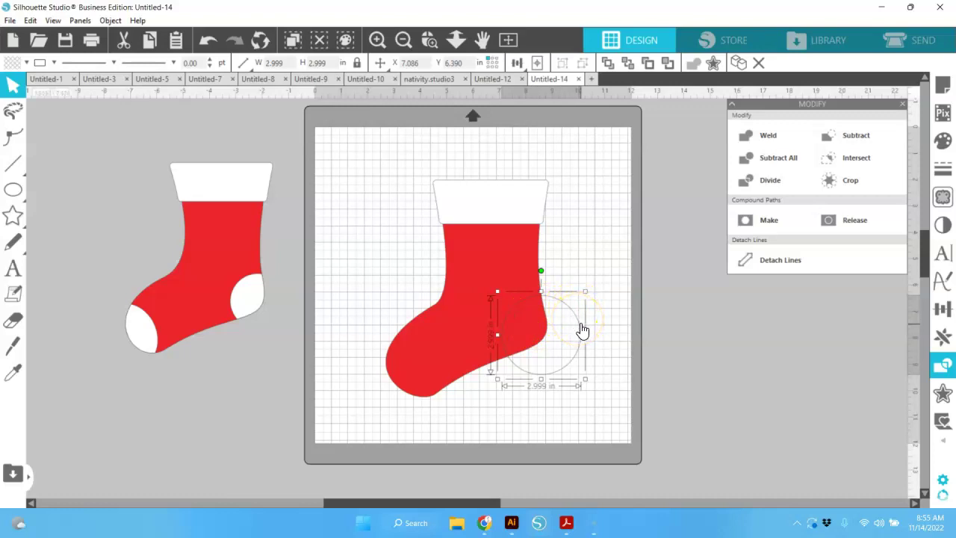
{"action": "left_click_drag", "start_coordinate": [572, 337], "coordinate": [437, 366]}
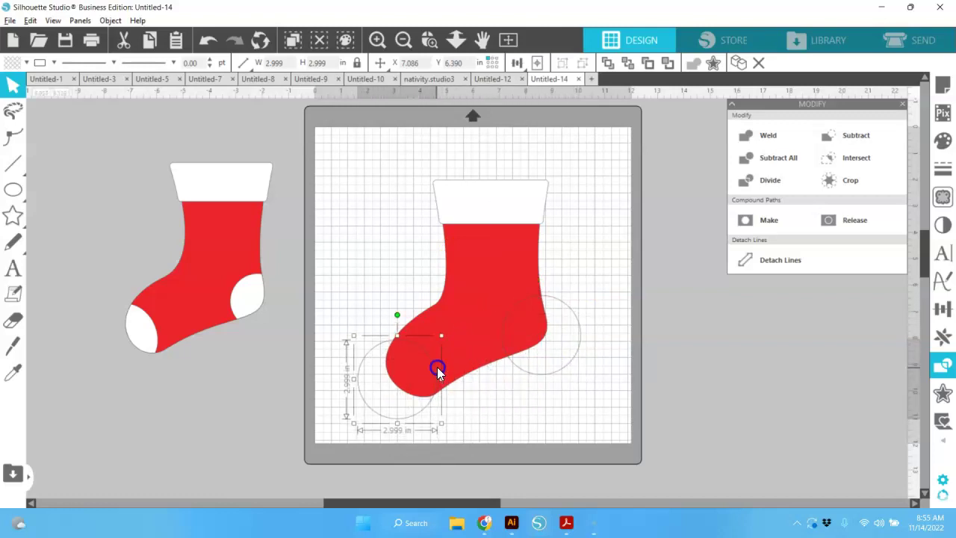
{"action": "left_click_drag", "start_coordinate": [437, 367], "coordinate": [433, 372]}
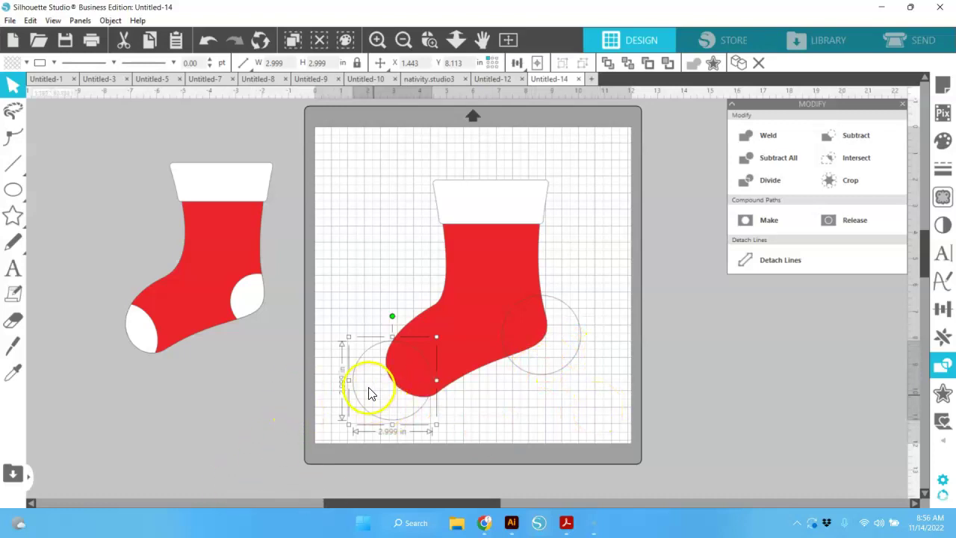
{"action": "left_click", "coordinate": [512, 284]}
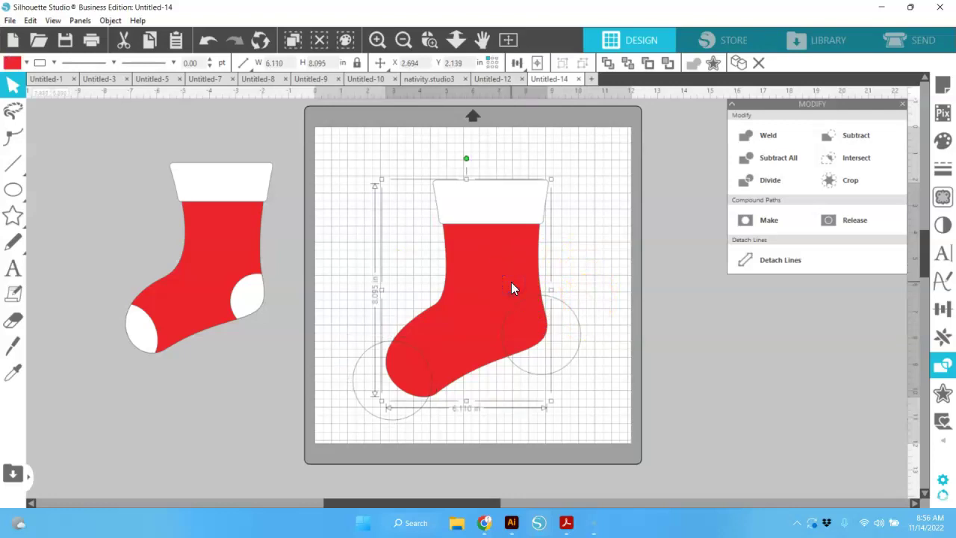
Use the Eyedropper to sample the body's red, then crop both circles to the stocking outline.
{"action": "key", "text": "i"}
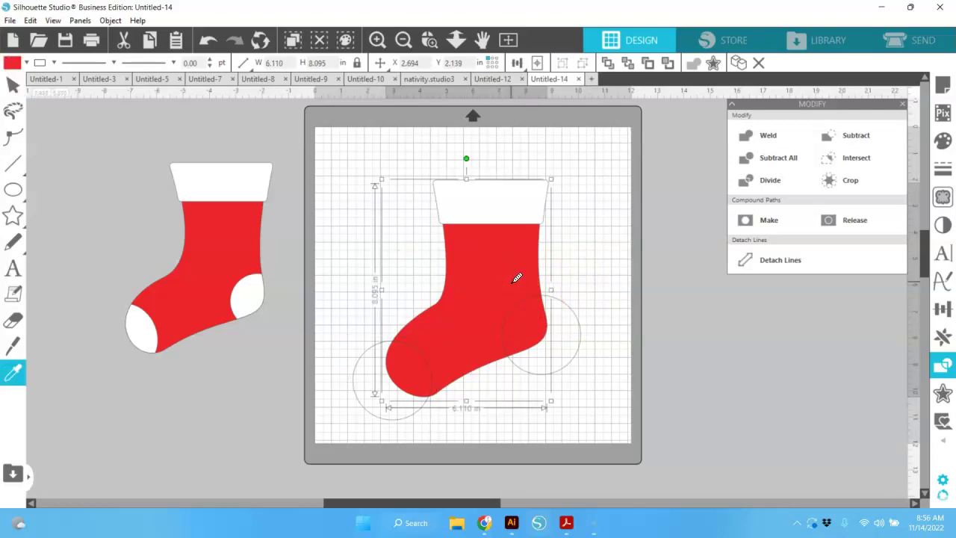
{"action": "left_click", "coordinate": [516, 277]}
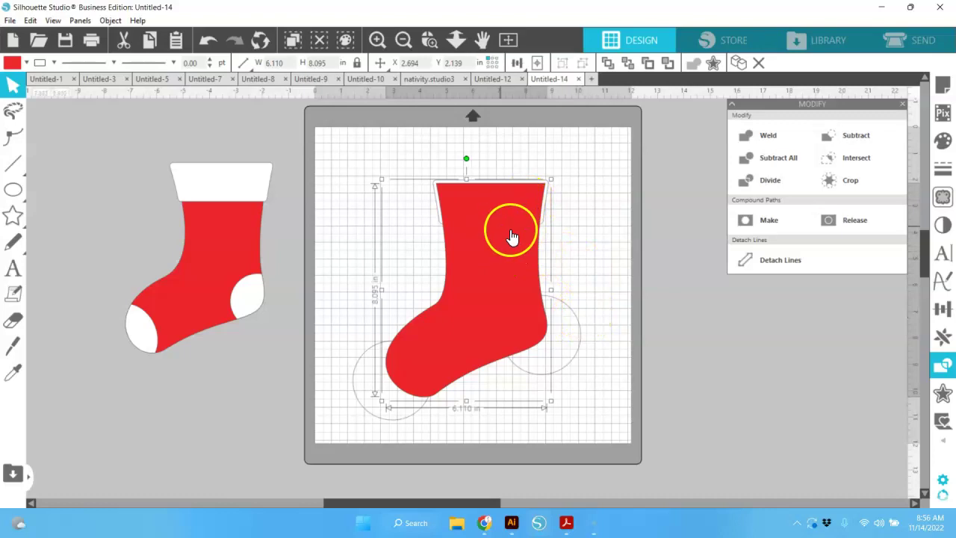
{"action": "left_click", "coordinate": [575, 319], "text": "shift"}
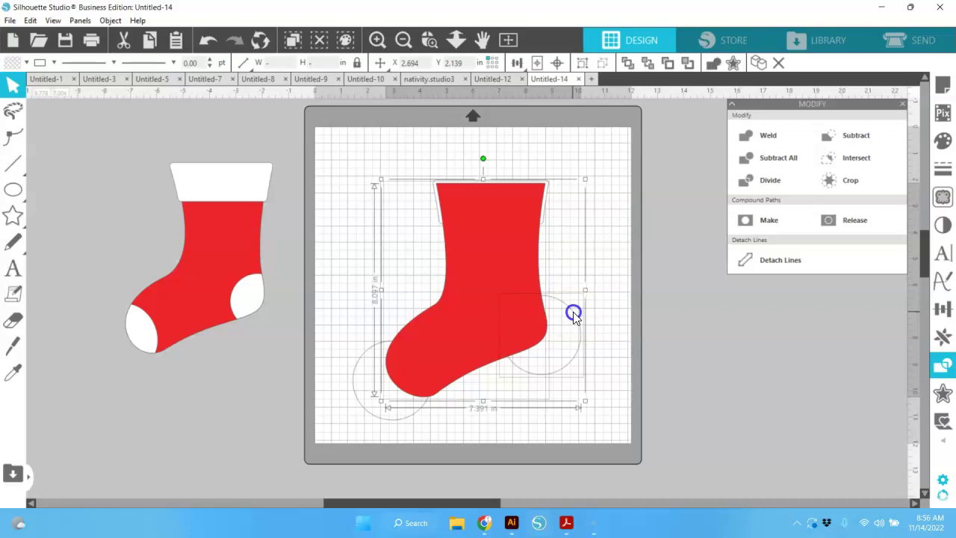
{"action": "left_click", "coordinate": [366, 417], "text": "shift"}
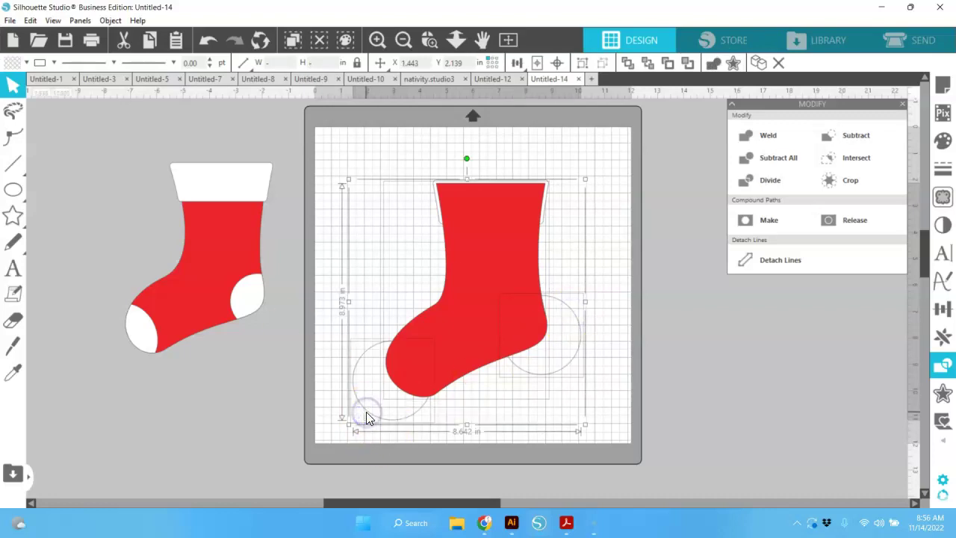
{"action": "left_click", "coordinate": [859, 184]}
Pull the cropped heel piece out to check it, then undo the move.
{"action": "left_click", "coordinate": [678, 352]}
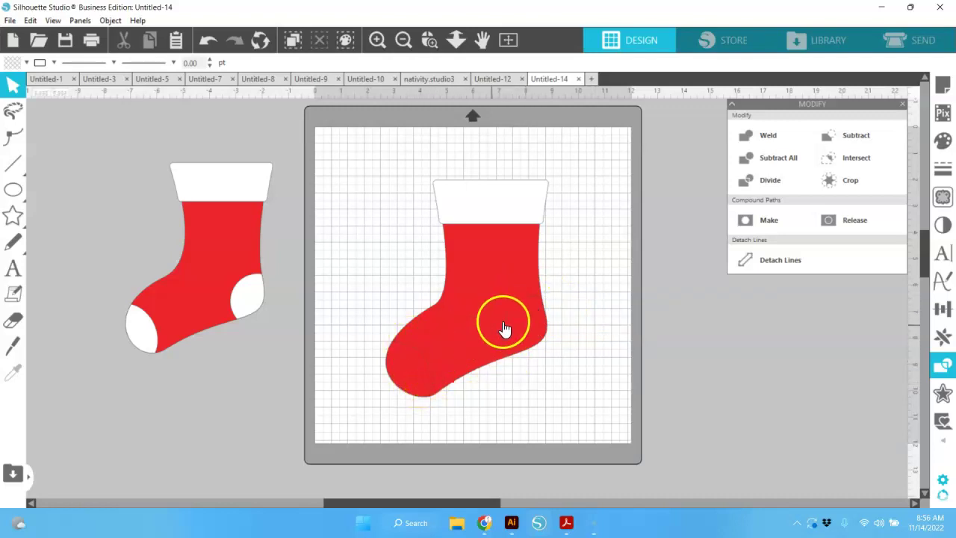
{"action": "left_click_drag", "start_coordinate": [529, 325], "coordinate": [562, 328]}
{"action": "left_click", "coordinate": [254, 39]}
{"action": "left_click", "coordinate": [207, 39]}
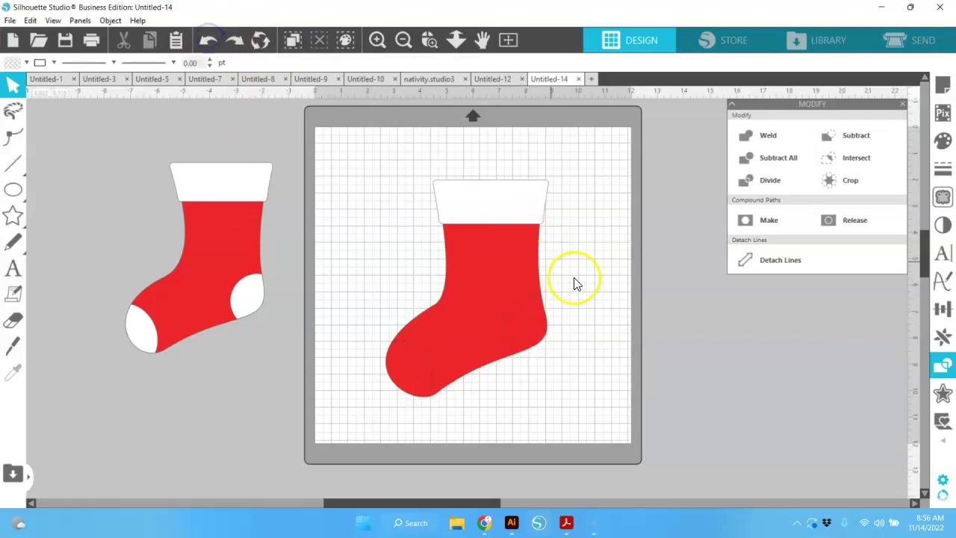
Fill the heel and toe pieces white.
{"action": "left_click", "coordinate": [530, 321]}
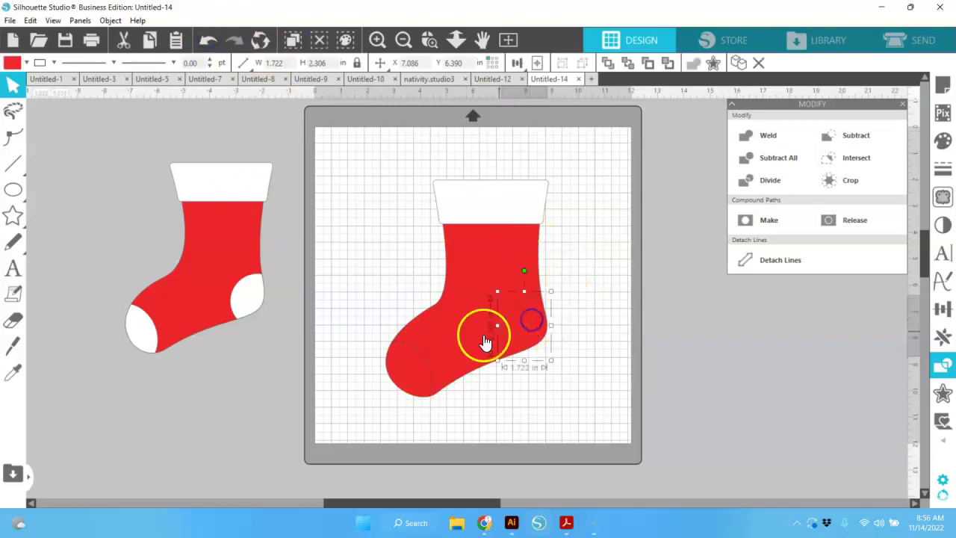
{"action": "left_click", "coordinate": [403, 371], "text": "shift"}
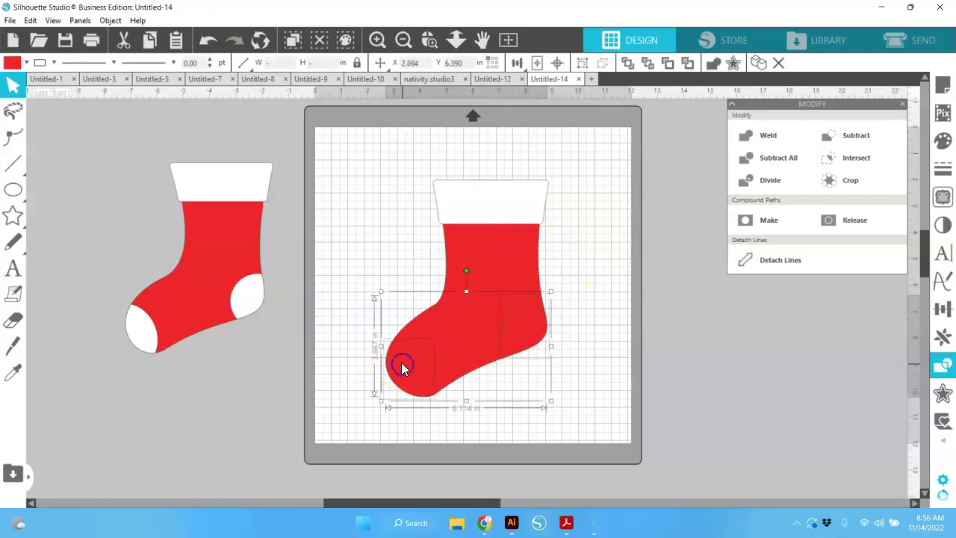
{"action": "left_click", "coordinate": [11, 63]}
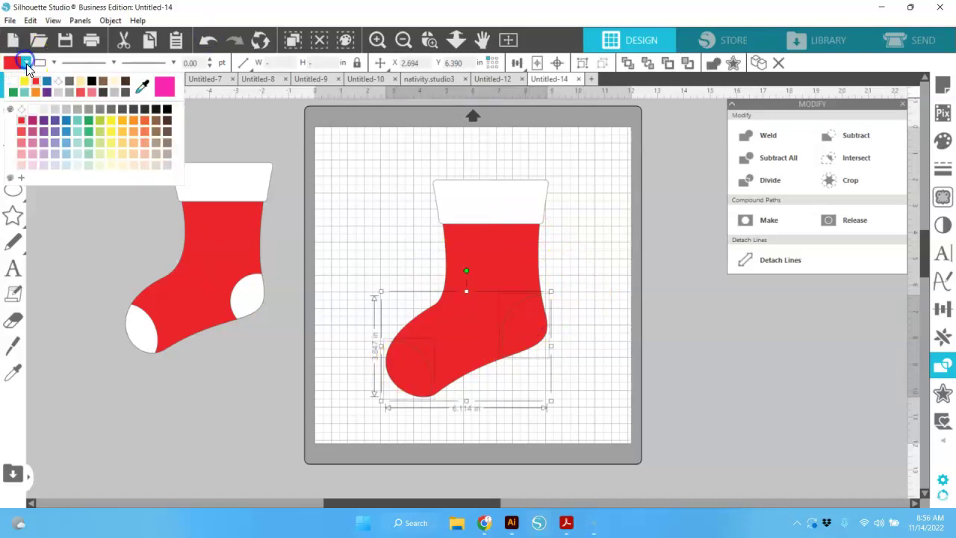
{"action": "left_click", "coordinate": [33, 109]}
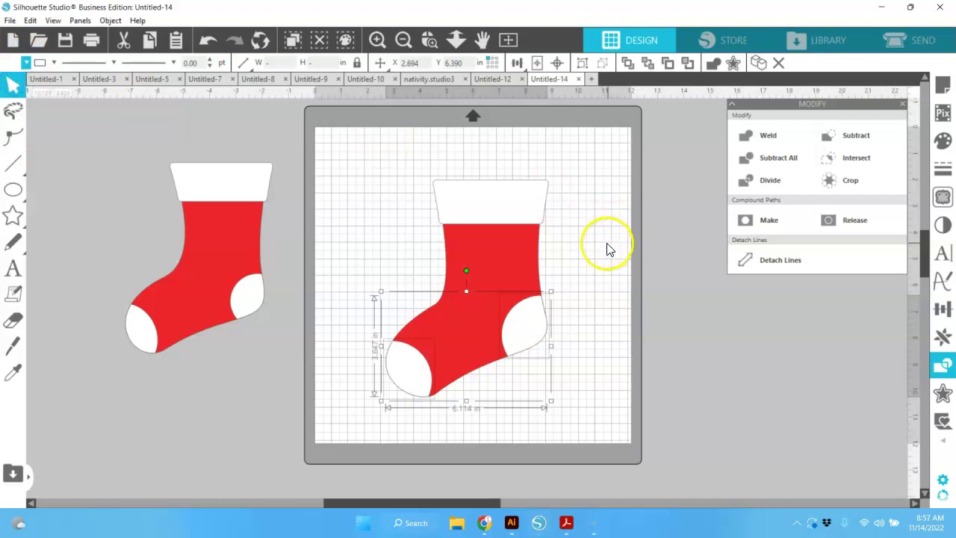
Drag the red body aside to inspect the white patches, then undo the move.
{"action": "left_click", "coordinate": [584, 256]}
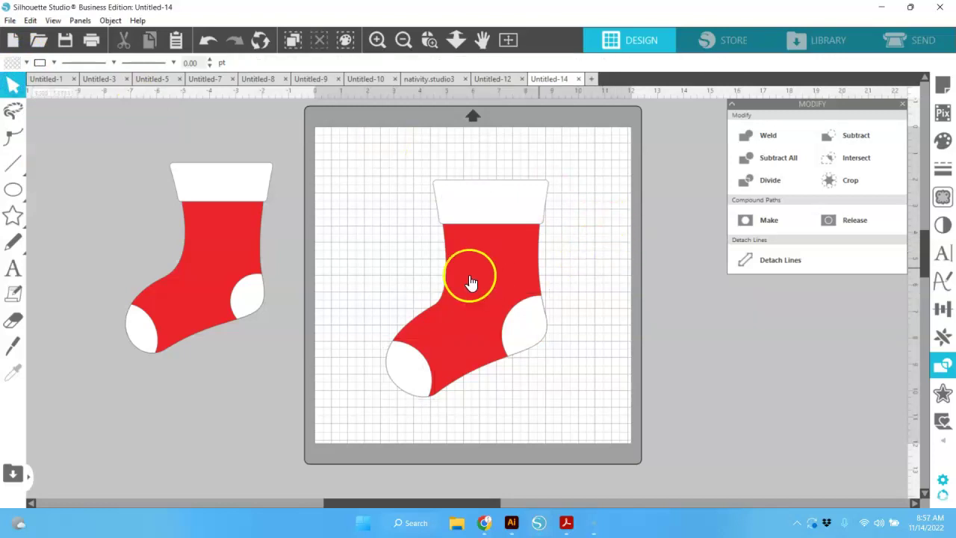
{"action": "left_click_drag", "start_coordinate": [494, 266], "coordinate": [404, 261]}
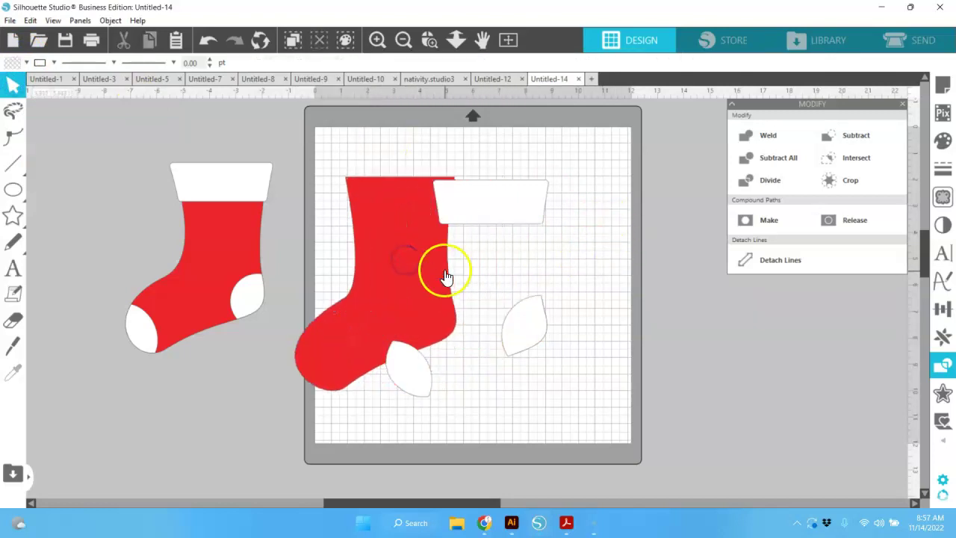
{"action": "left_click", "coordinate": [208, 38]}
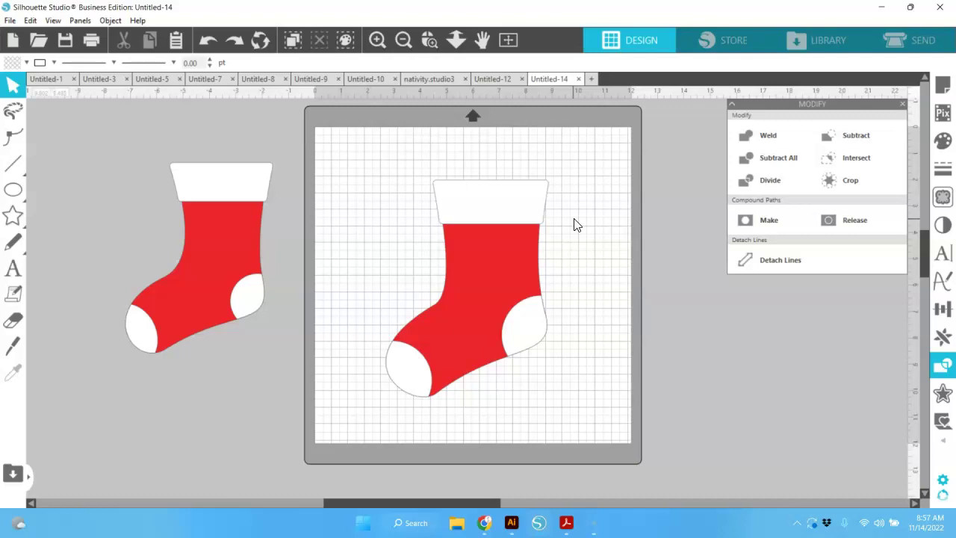
{"action": "left_click", "coordinate": [591, 265]}
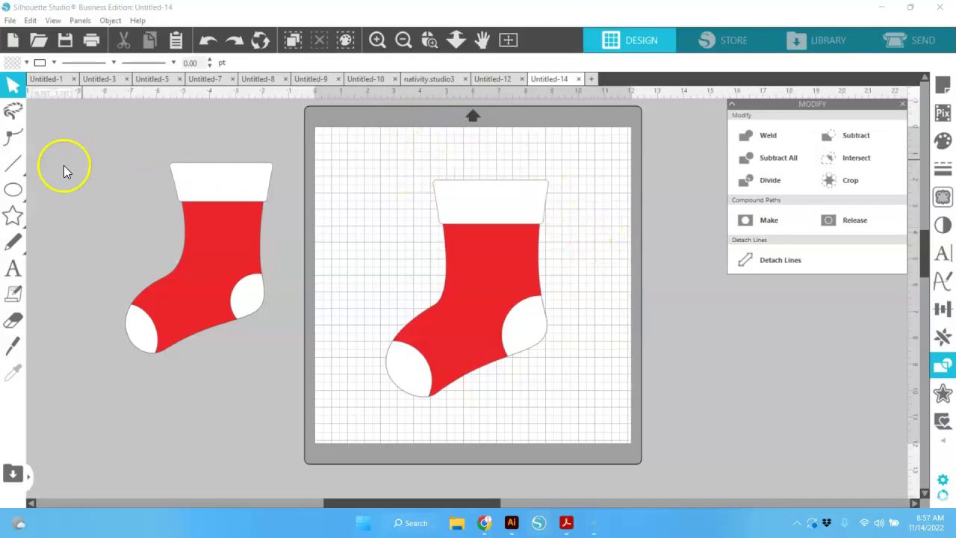
Draw a star, convert it to a path, and fill it purple.
{"action": "left_click", "coordinate": [12, 215]}
{"action": "left_click", "coordinate": [38, 216]}
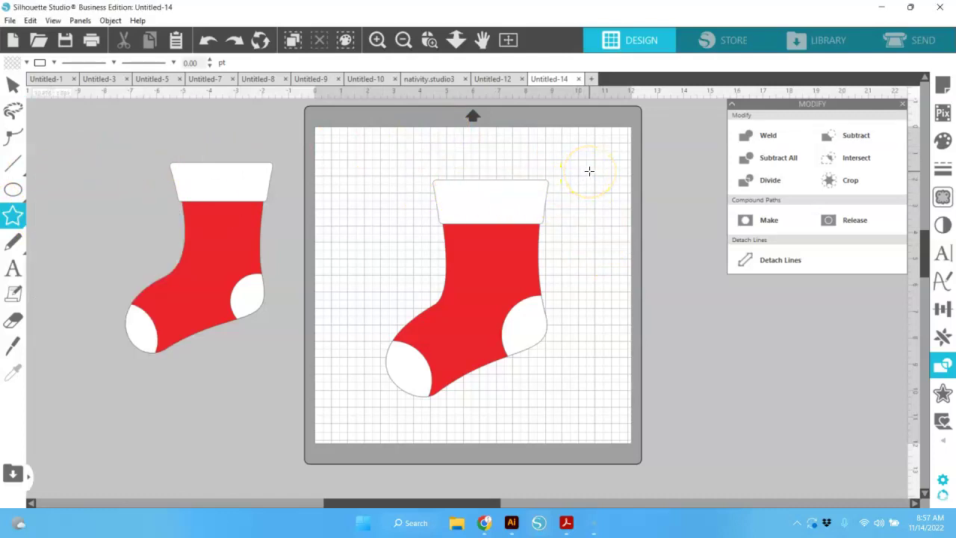
{"action": "left_click_drag", "start_coordinate": [591, 172], "coordinate": [609, 191]}
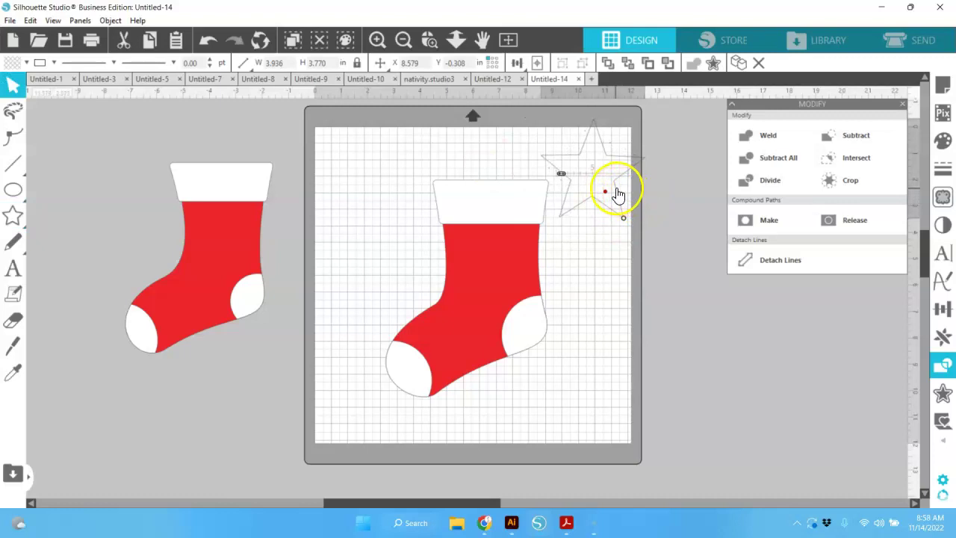
{"action": "right_click", "coordinate": [617, 194]}
{"action": "left_click", "coordinate": [692, 412]}
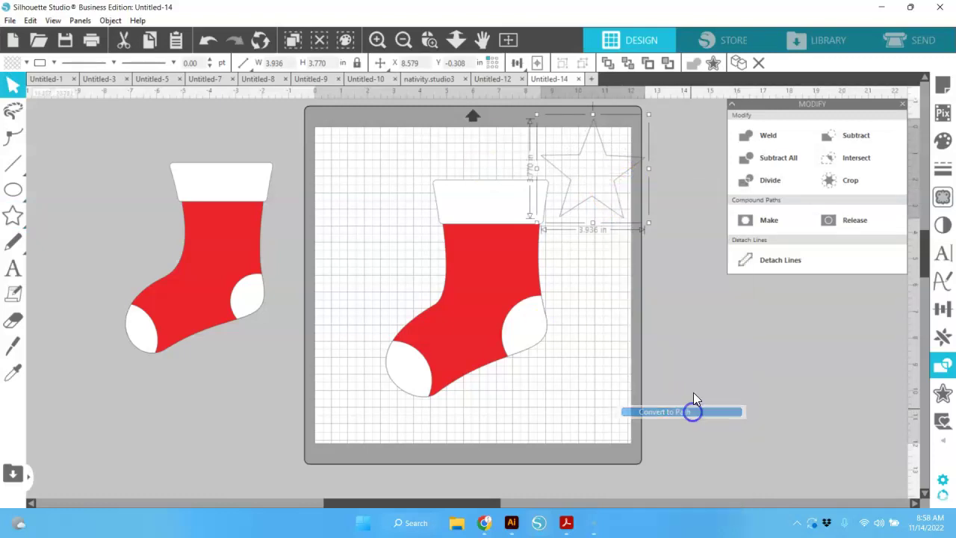
{"action": "left_click", "coordinate": [26, 65]}
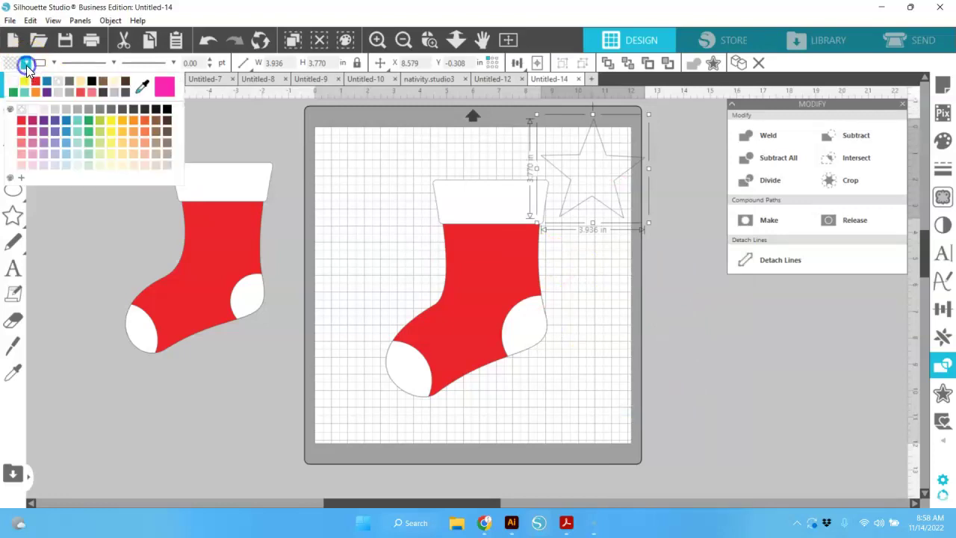
{"action": "left_click", "coordinate": [46, 119]}
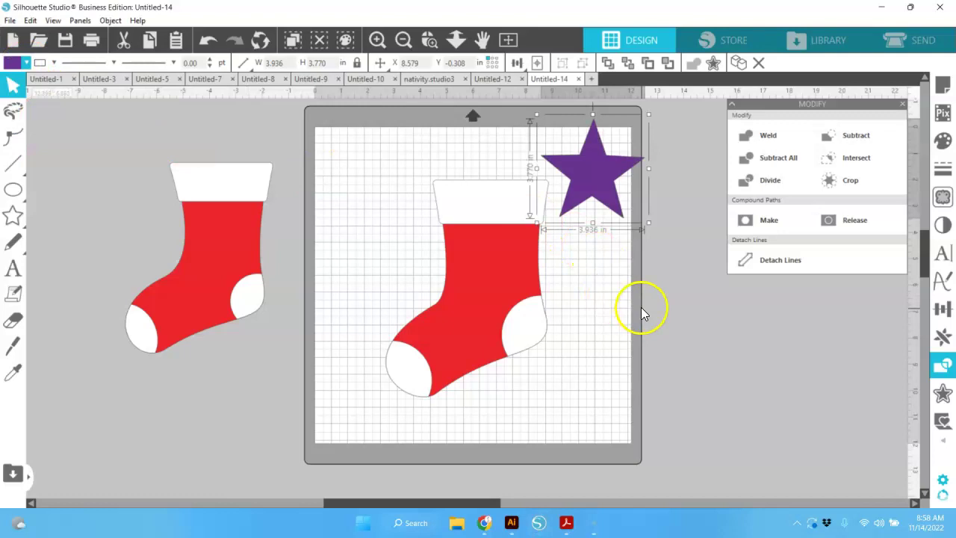
Move the purple star onto the cuff's right end, tilting it about 20° and shrinking it.
{"action": "mouse_move", "coordinate": [608, 208]}
{"action": "left_mouse_down"}
{"action": "mouse_move", "coordinate": [590, 196]}
{"action": "mouse_move", "coordinate": [565, 199]}
{"action": "mouse_move", "coordinate": [544, 216]}
{"action": "left_mouse_up"}
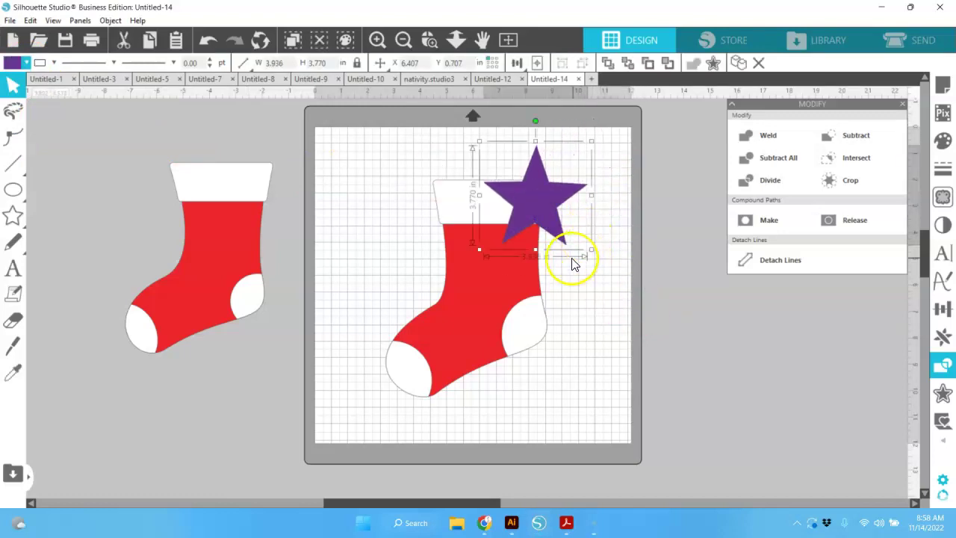
{"action": "left_click_drag", "start_coordinate": [536, 120], "coordinate": [559, 137]}
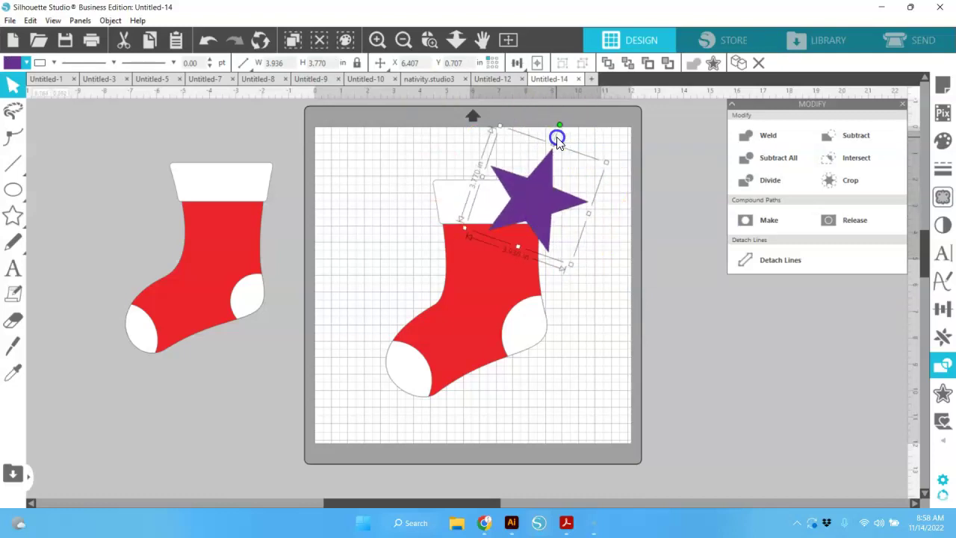
{"action": "left_click_drag", "start_coordinate": [566, 265], "coordinate": [549, 231]}
{"action": "left_click_drag", "start_coordinate": [543, 186], "coordinate": [555, 196]}
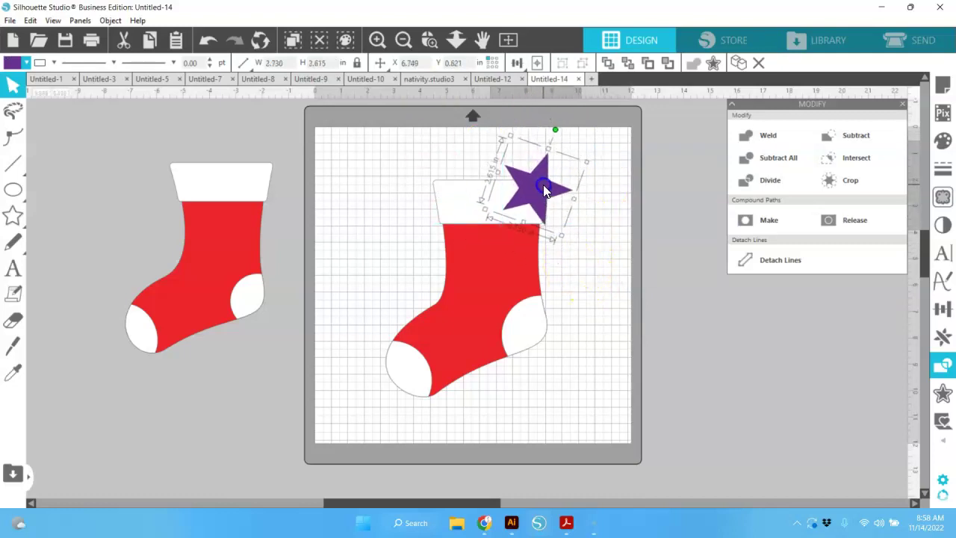
{"action": "left_click", "coordinate": [605, 218]}
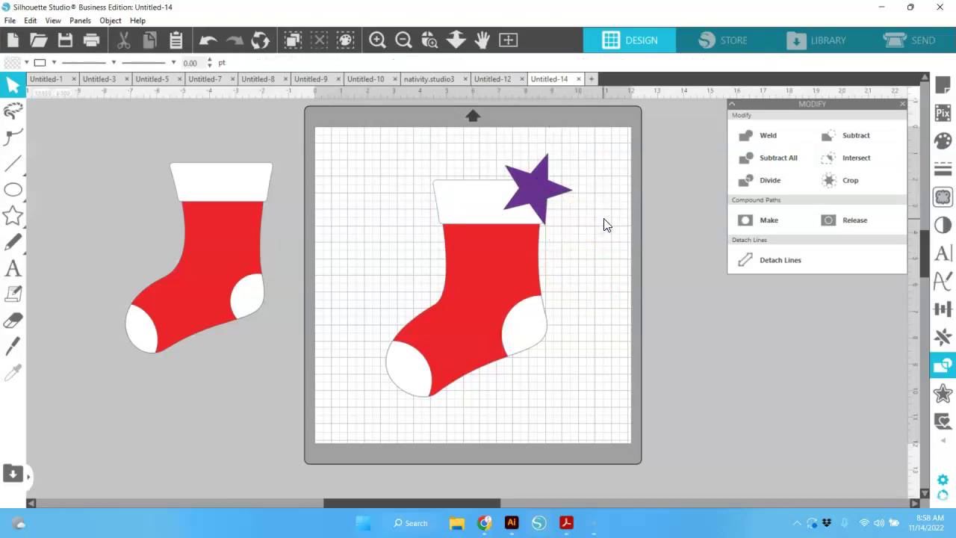
{"action": "left_click", "coordinate": [755, 272]}
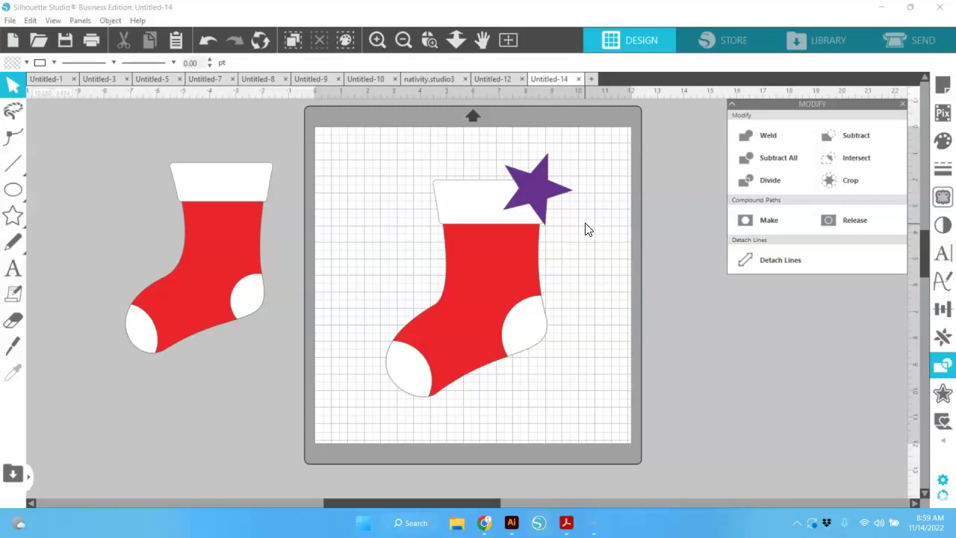
{"action": "left_click", "coordinate": [731, 279]}
{"action": "left_click", "coordinate": [725, 431]}
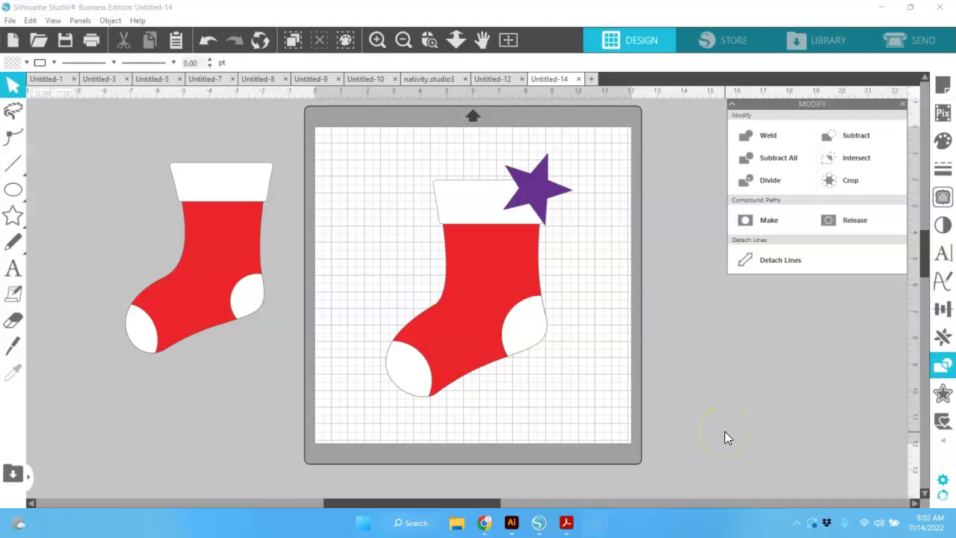